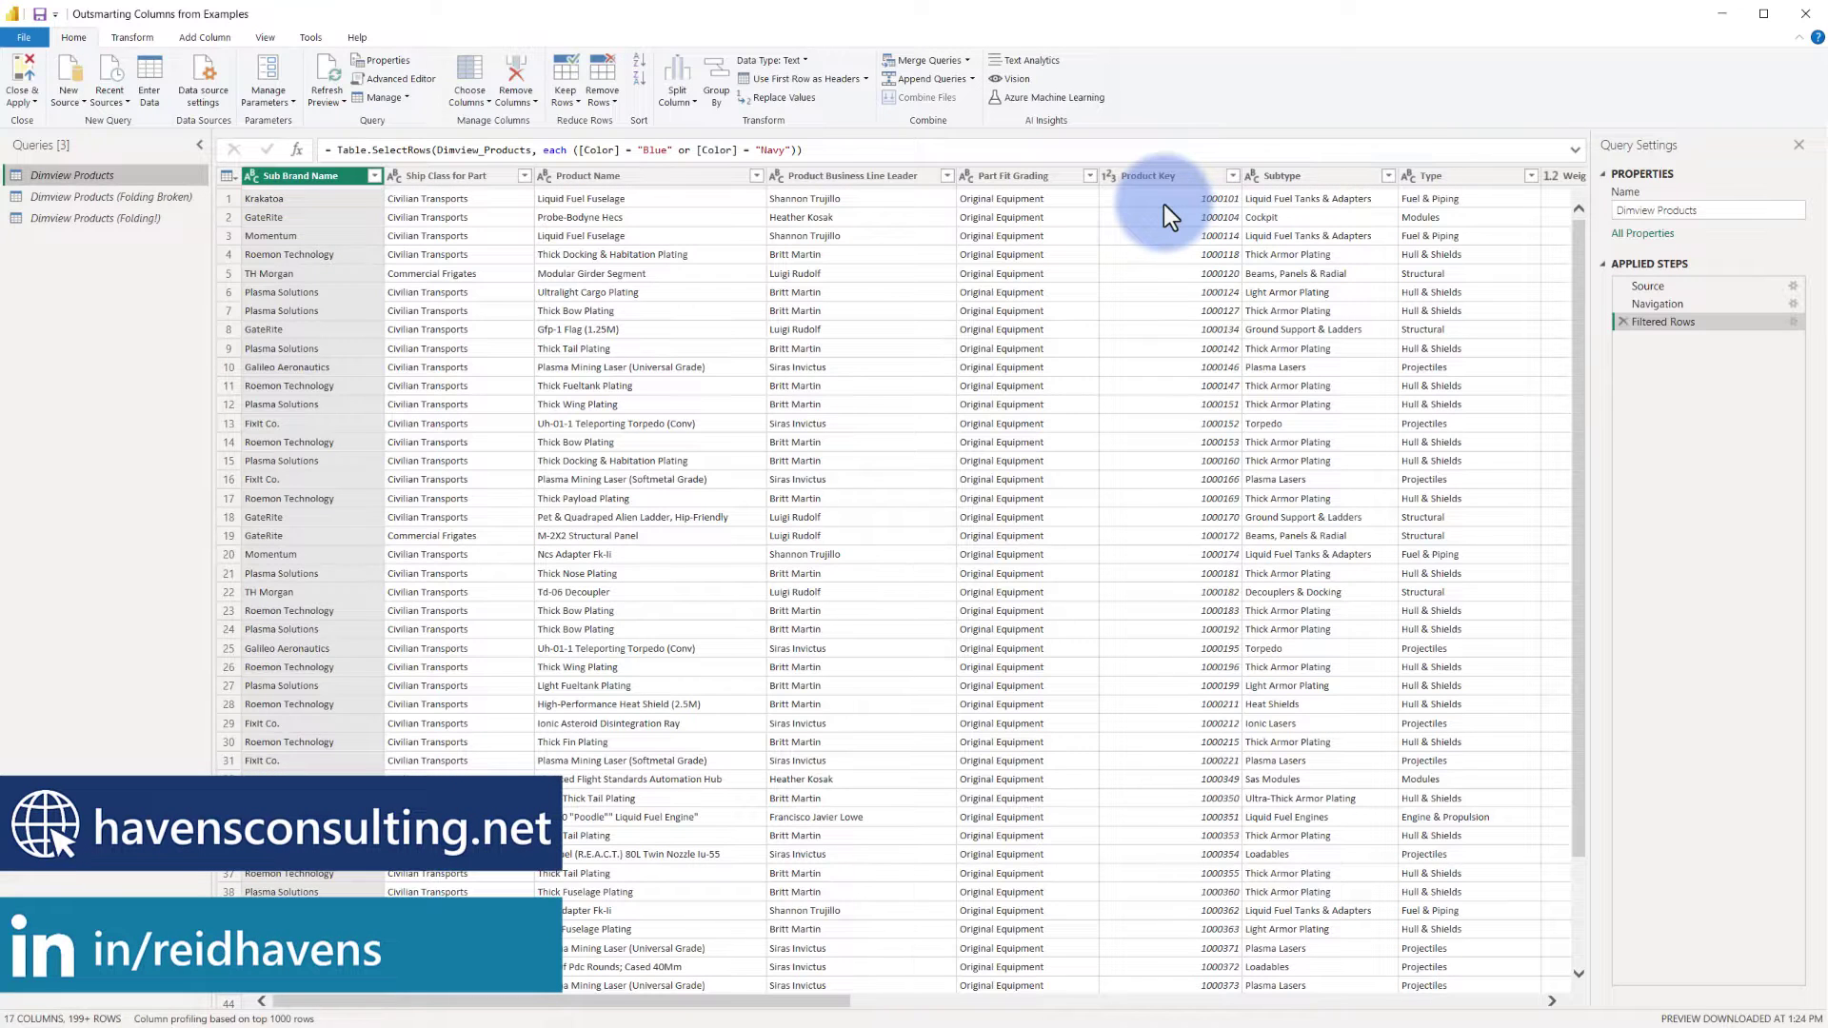
Step: Select the Product Key and Subtype columns and show the Add Column commands
click(1179, 178)
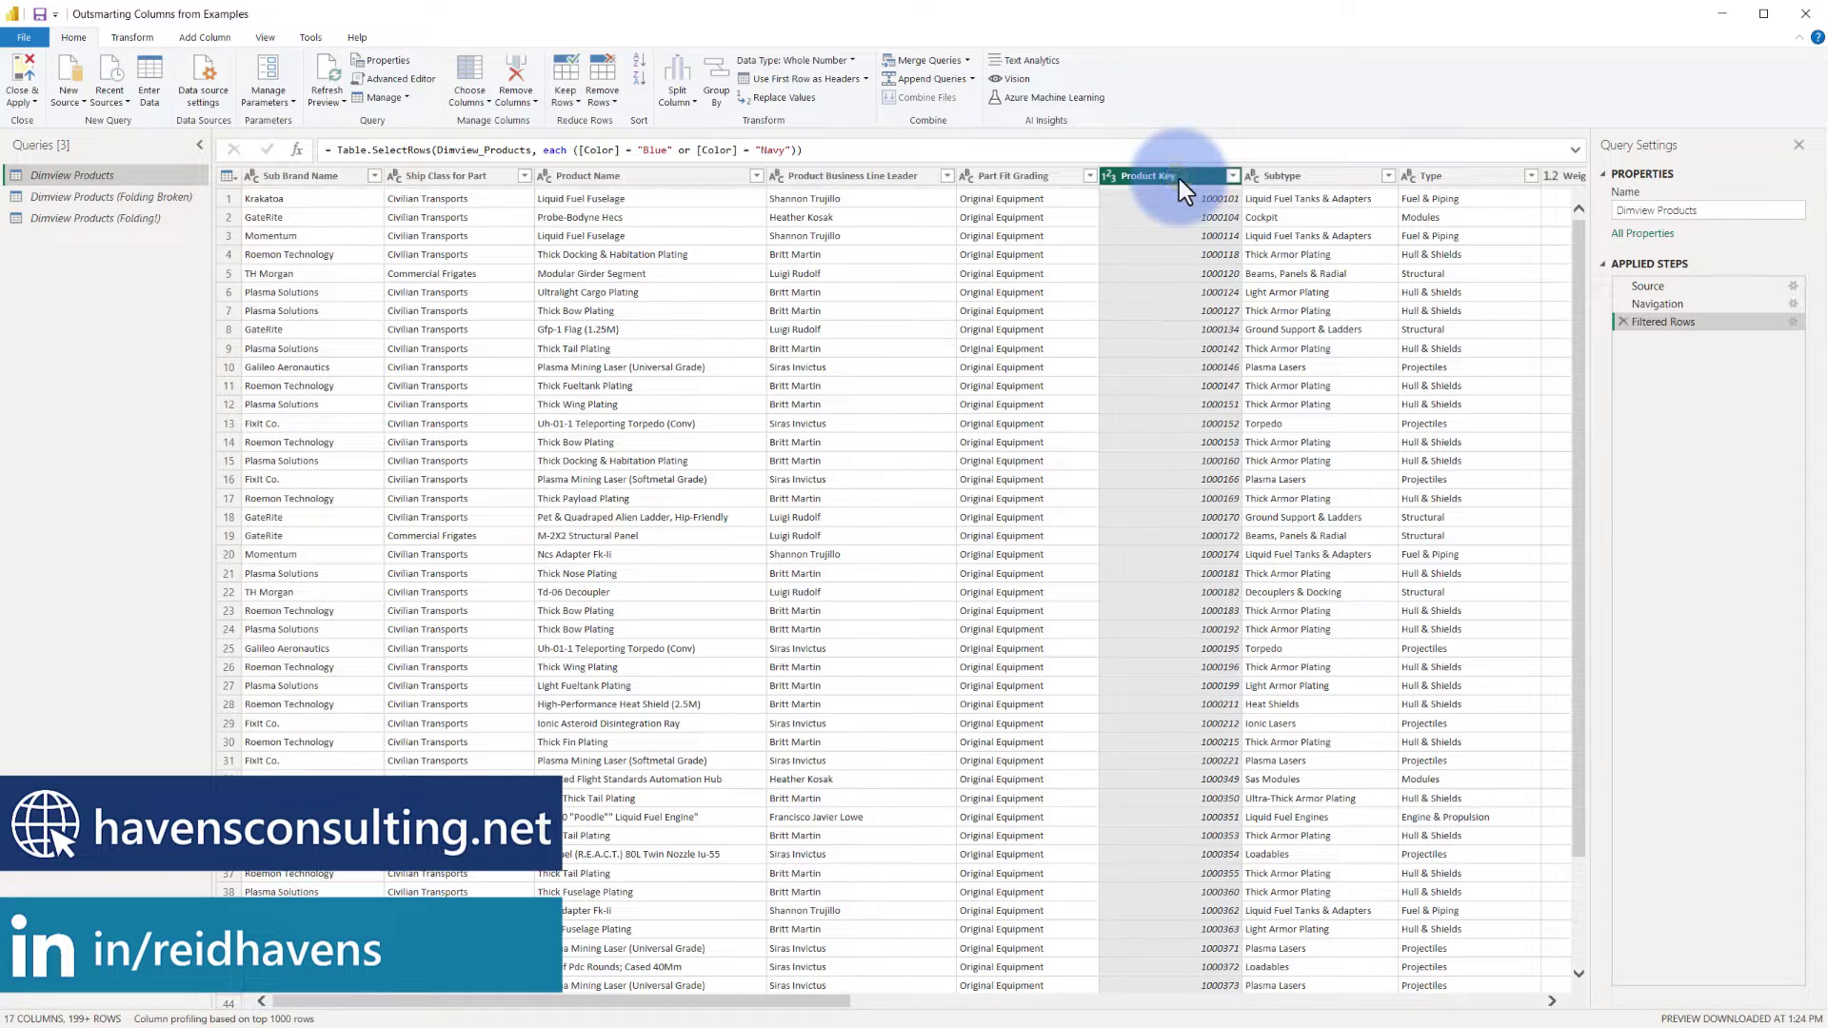
click(1302, 181)
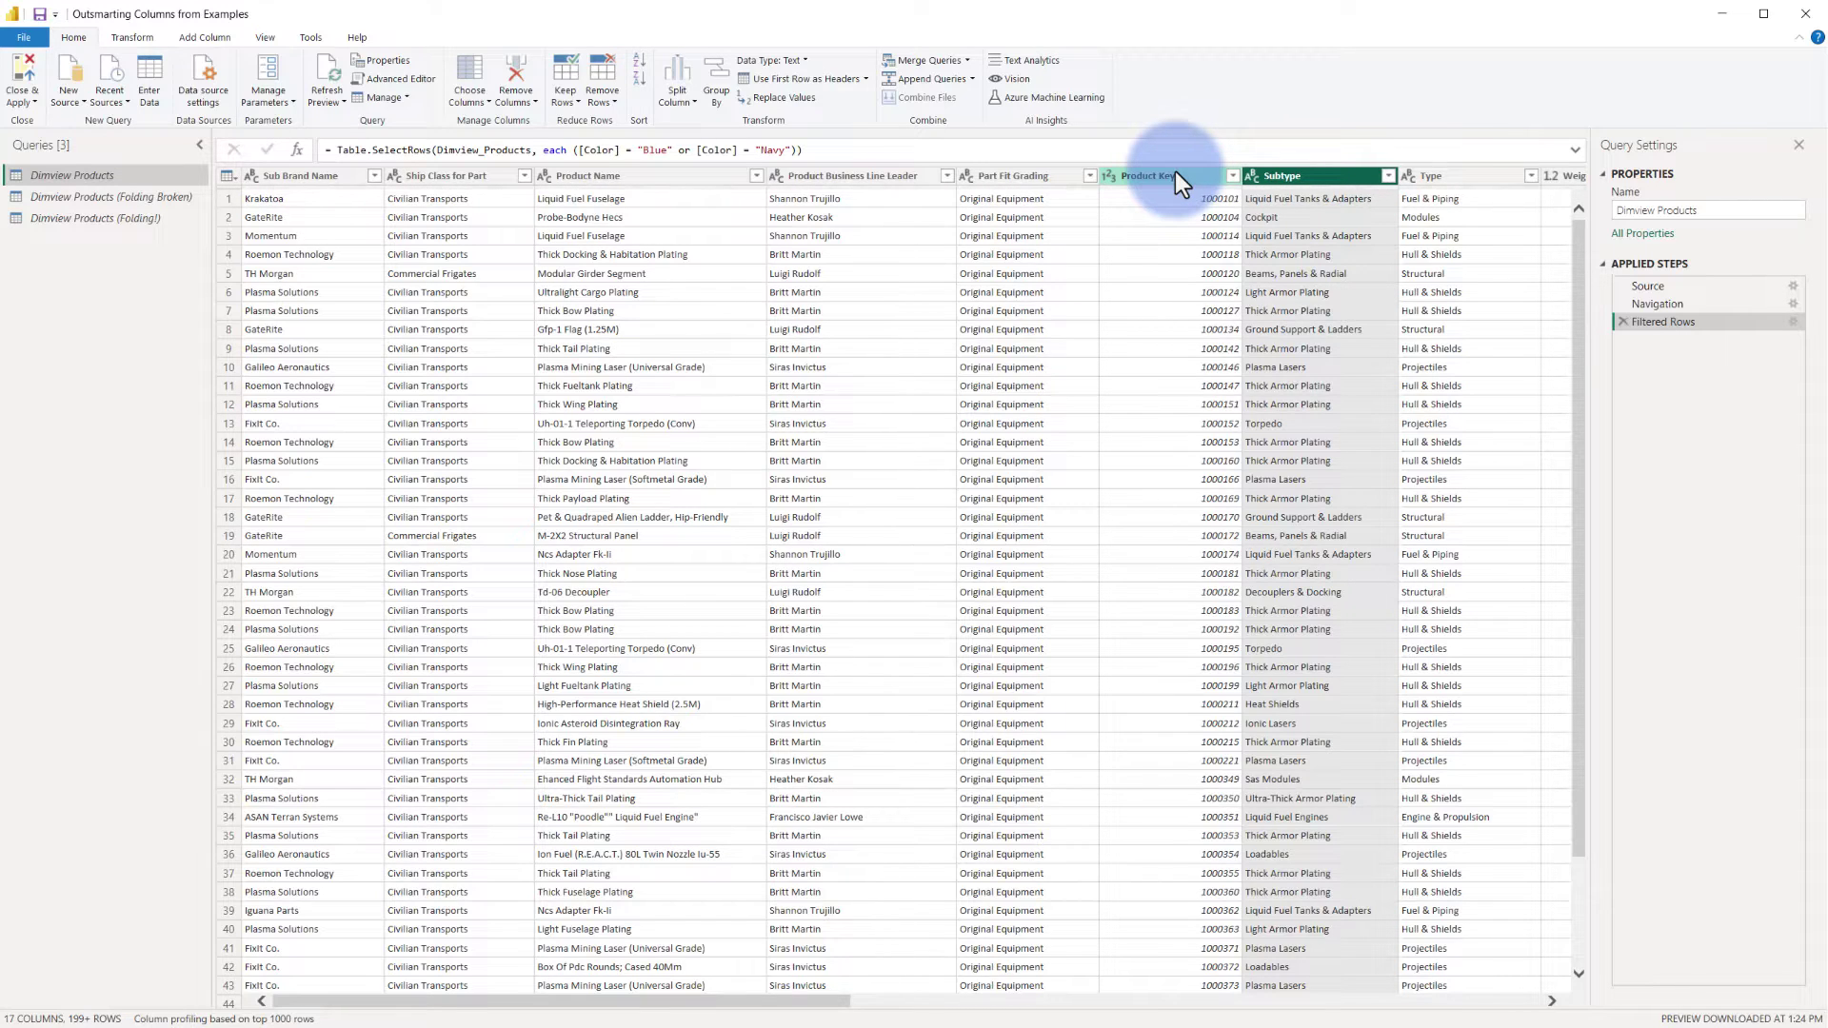
click(191, 39)
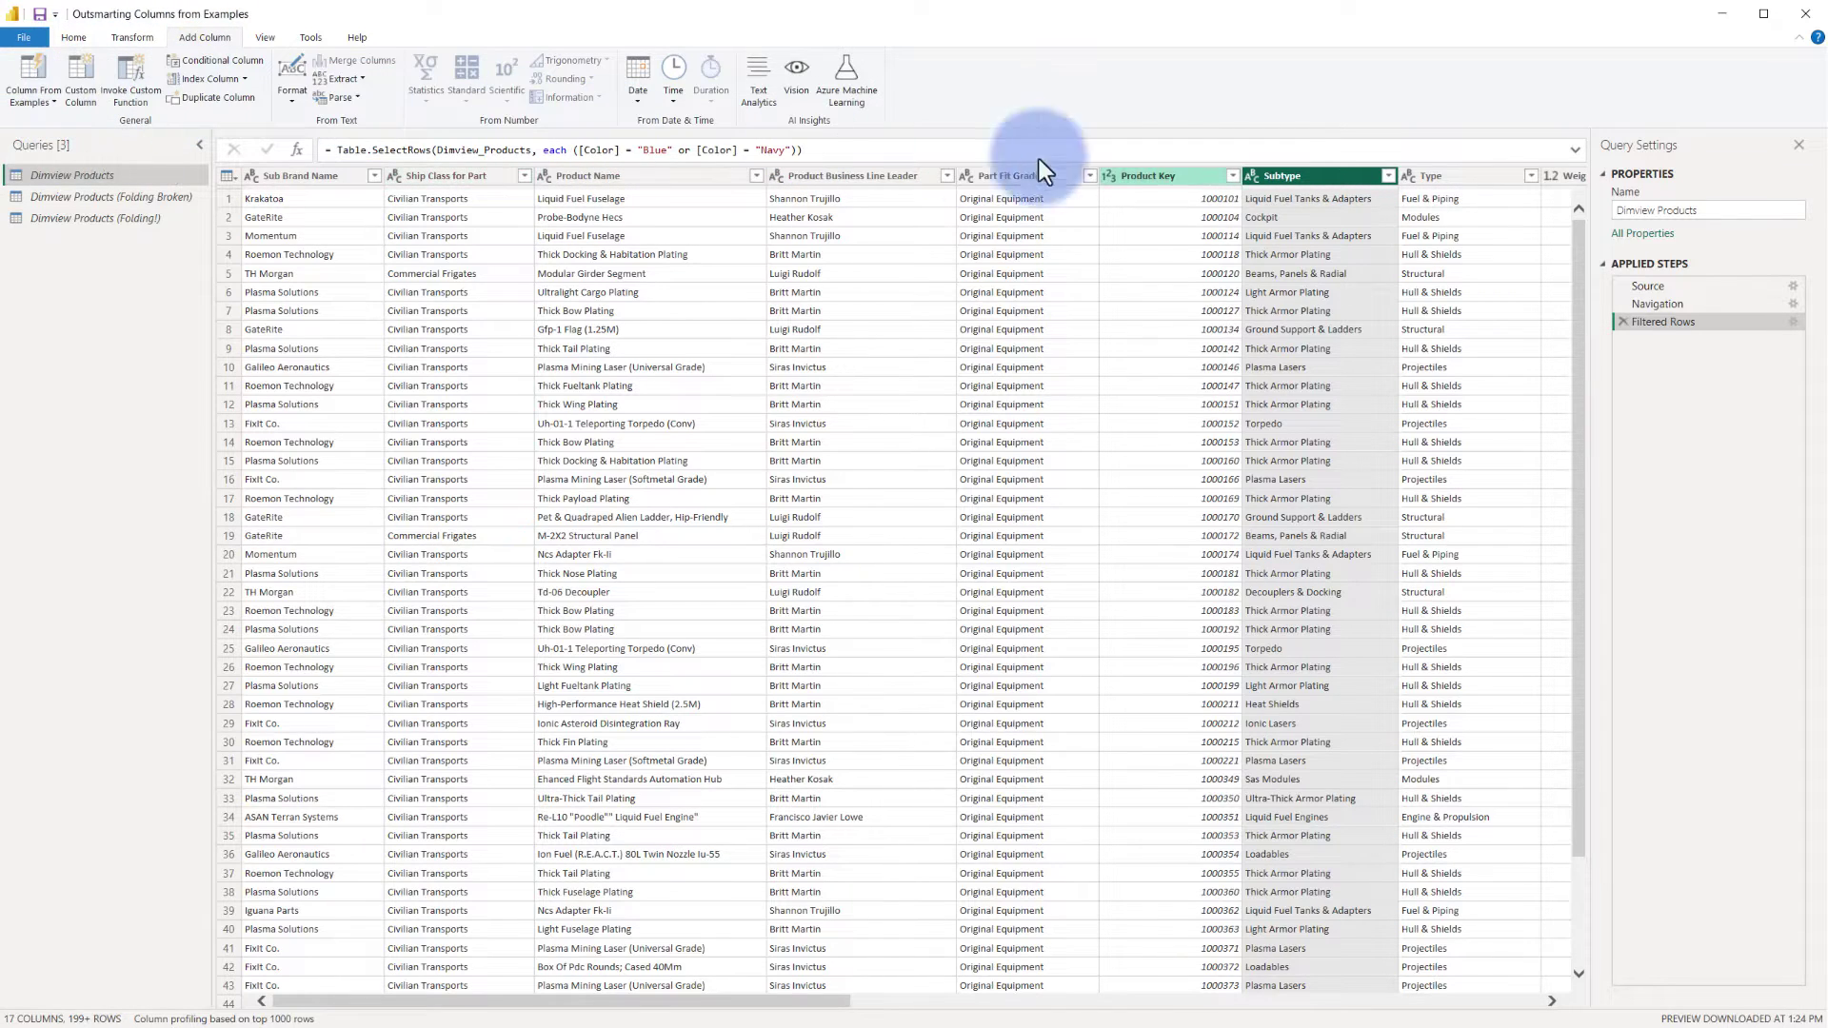
ctrl+click(1161, 179)
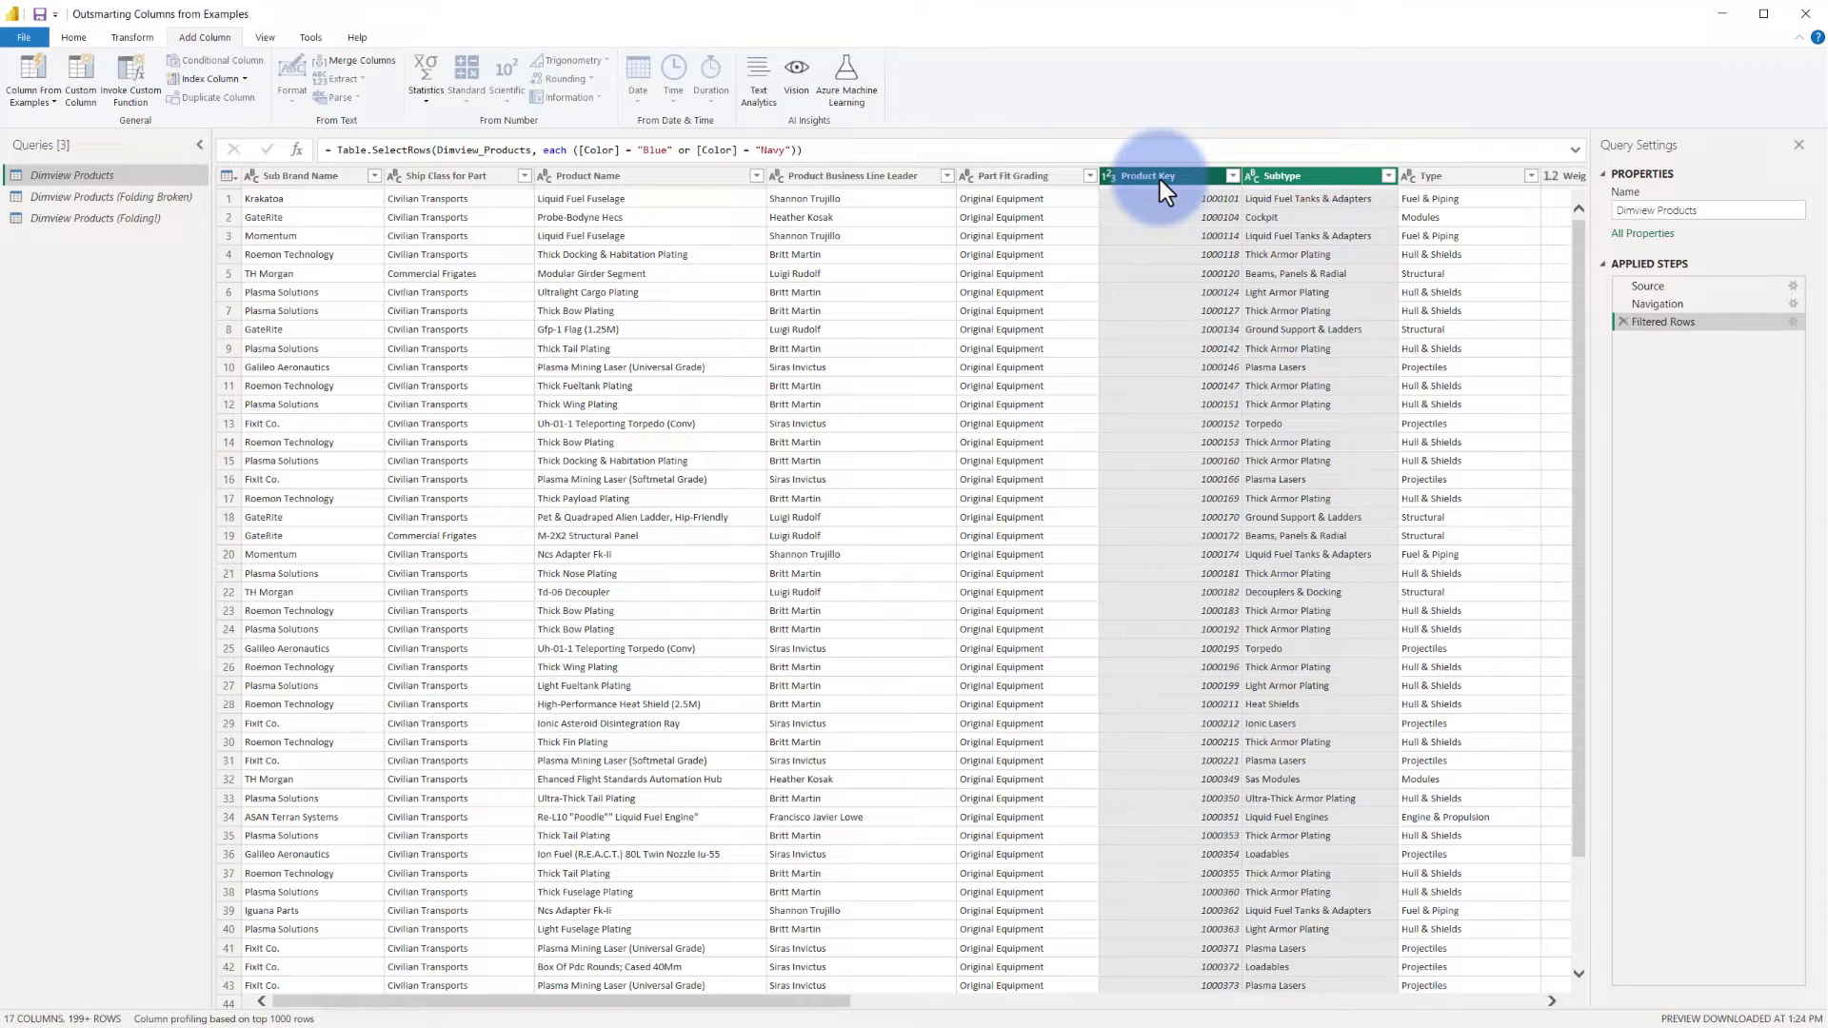
Step: Preview the row 10 Subtype value Plasma Lasers, then bring up the Filtered Rows step actions
click(1414, 371)
click(1302, 368)
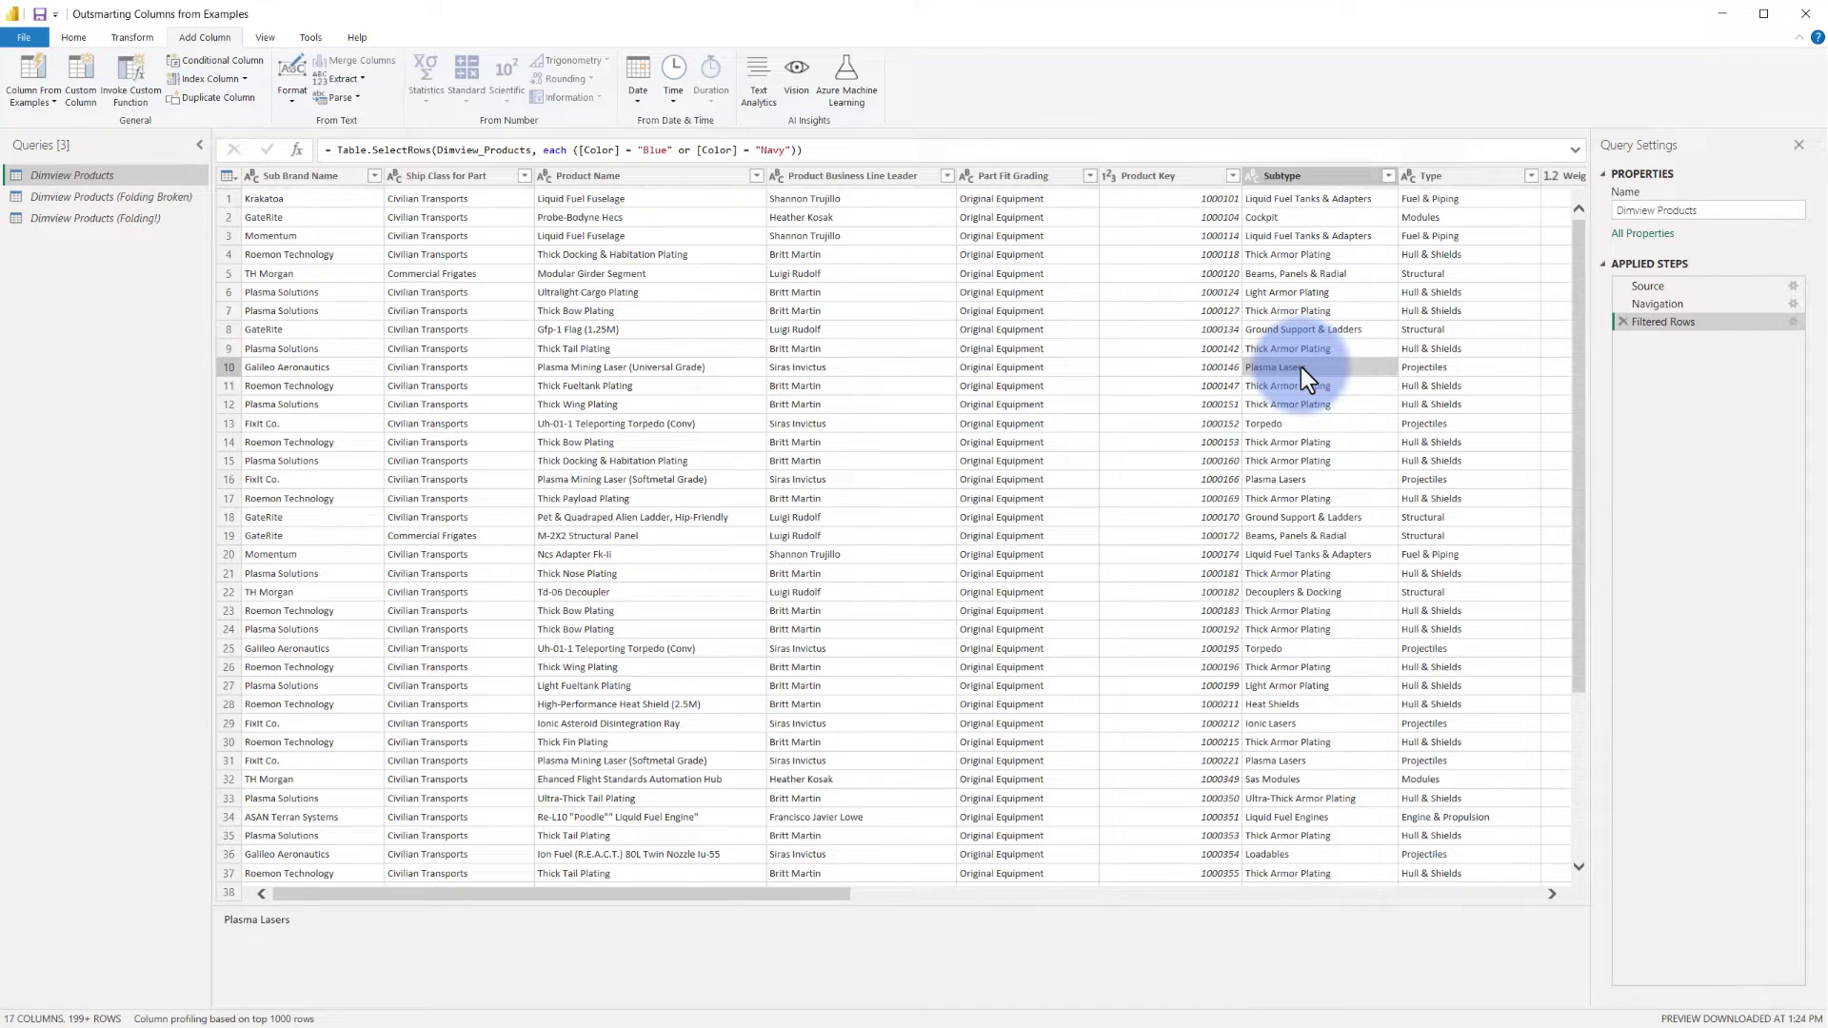
right_click(1658, 324)
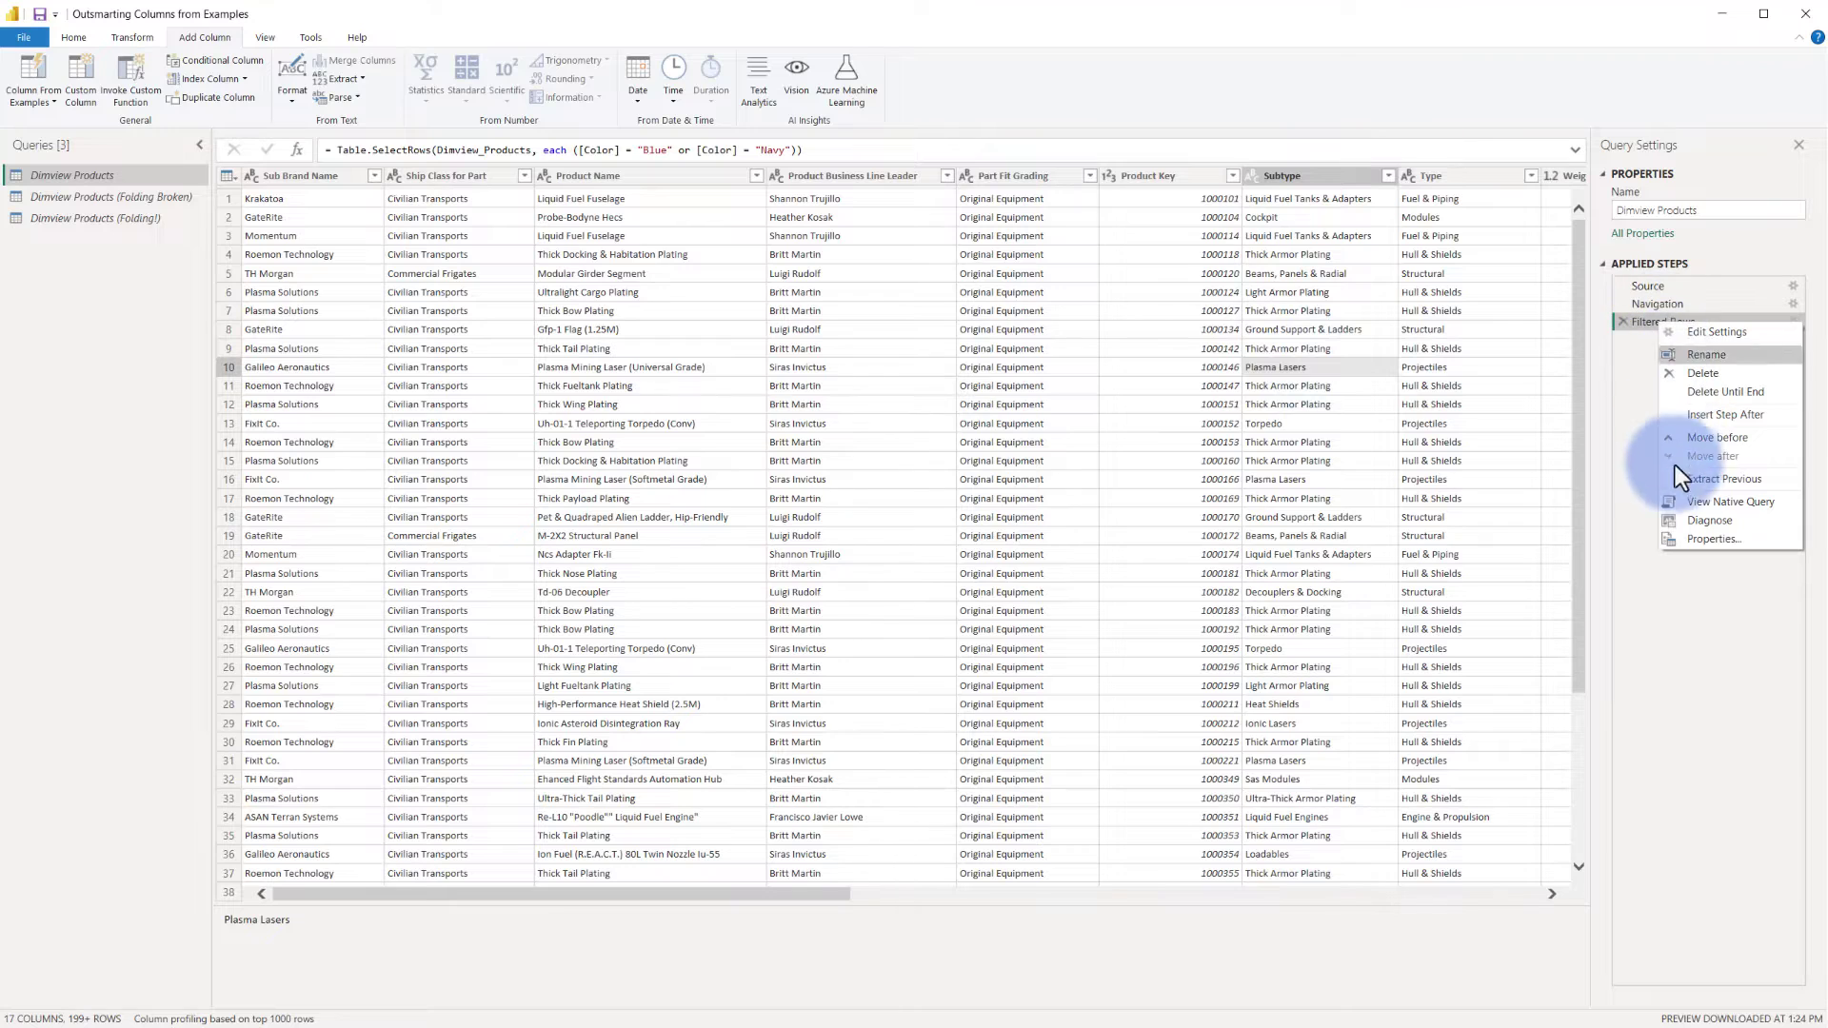
Step: Check the Filtered Rows native SQL (Color Blue or Navy), then select Product Key and Subtype together
click(1681, 503)
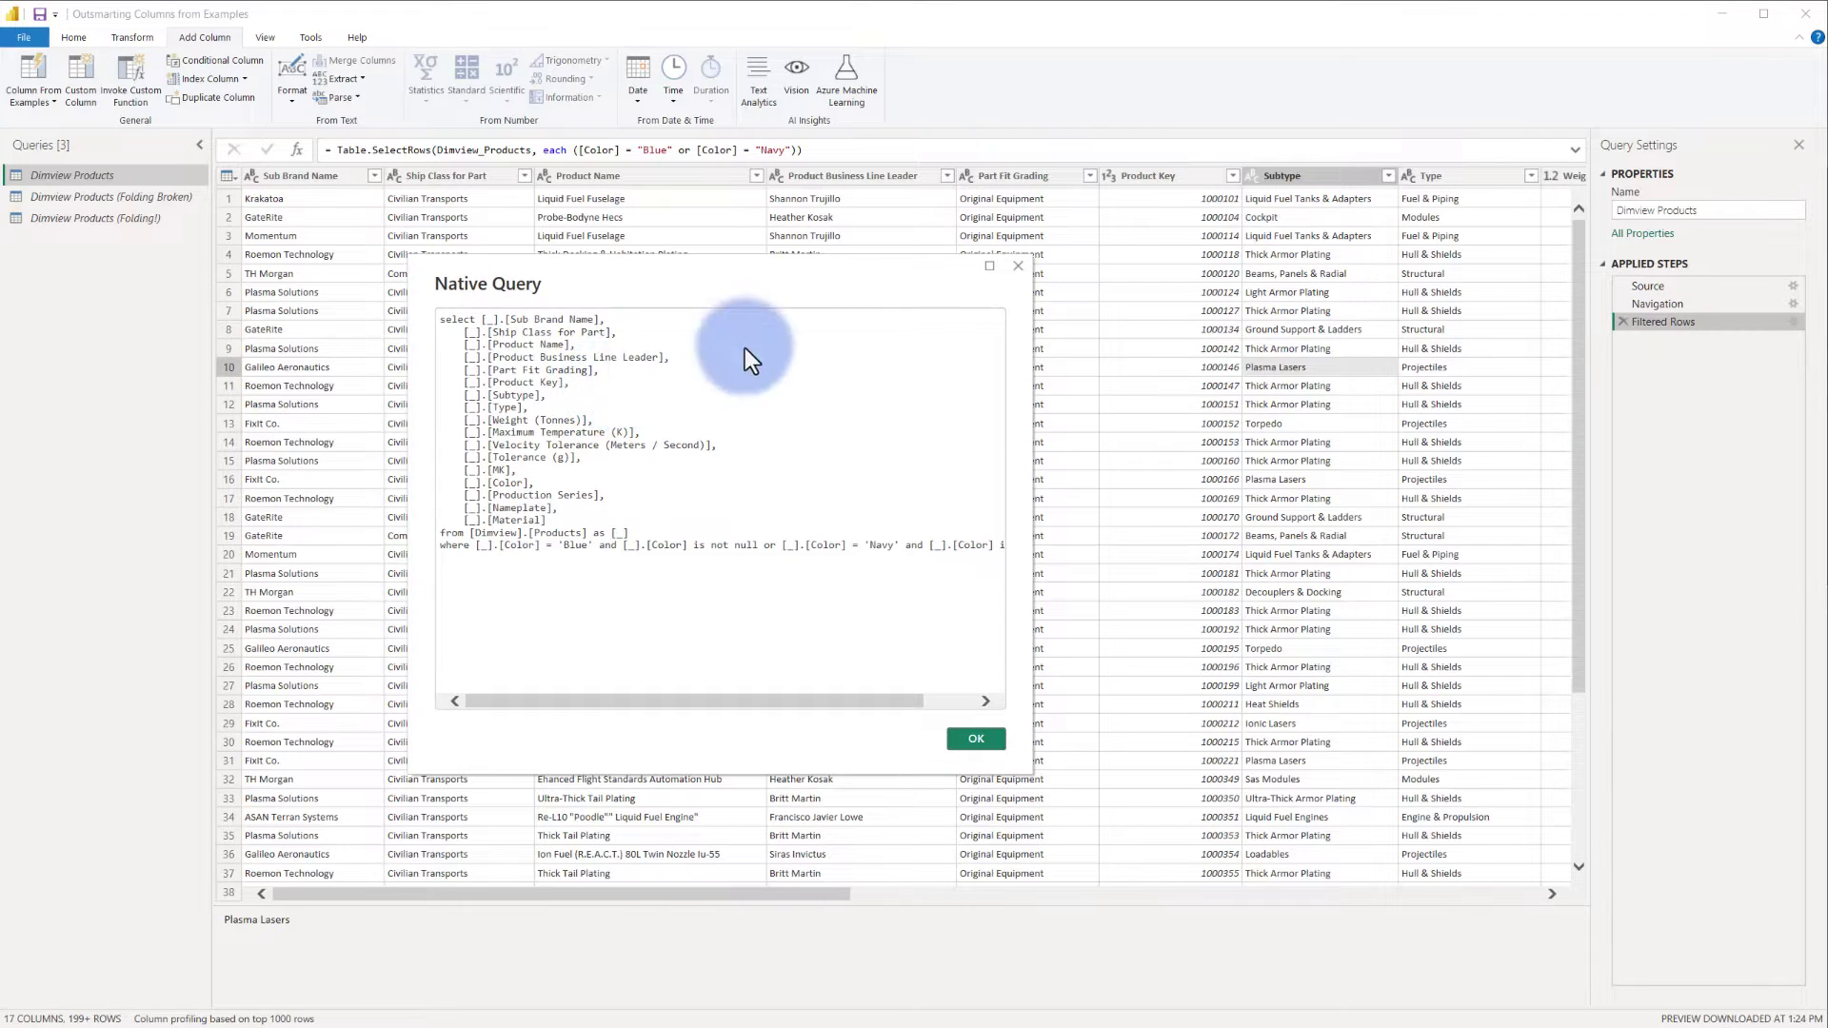
click(1018, 267)
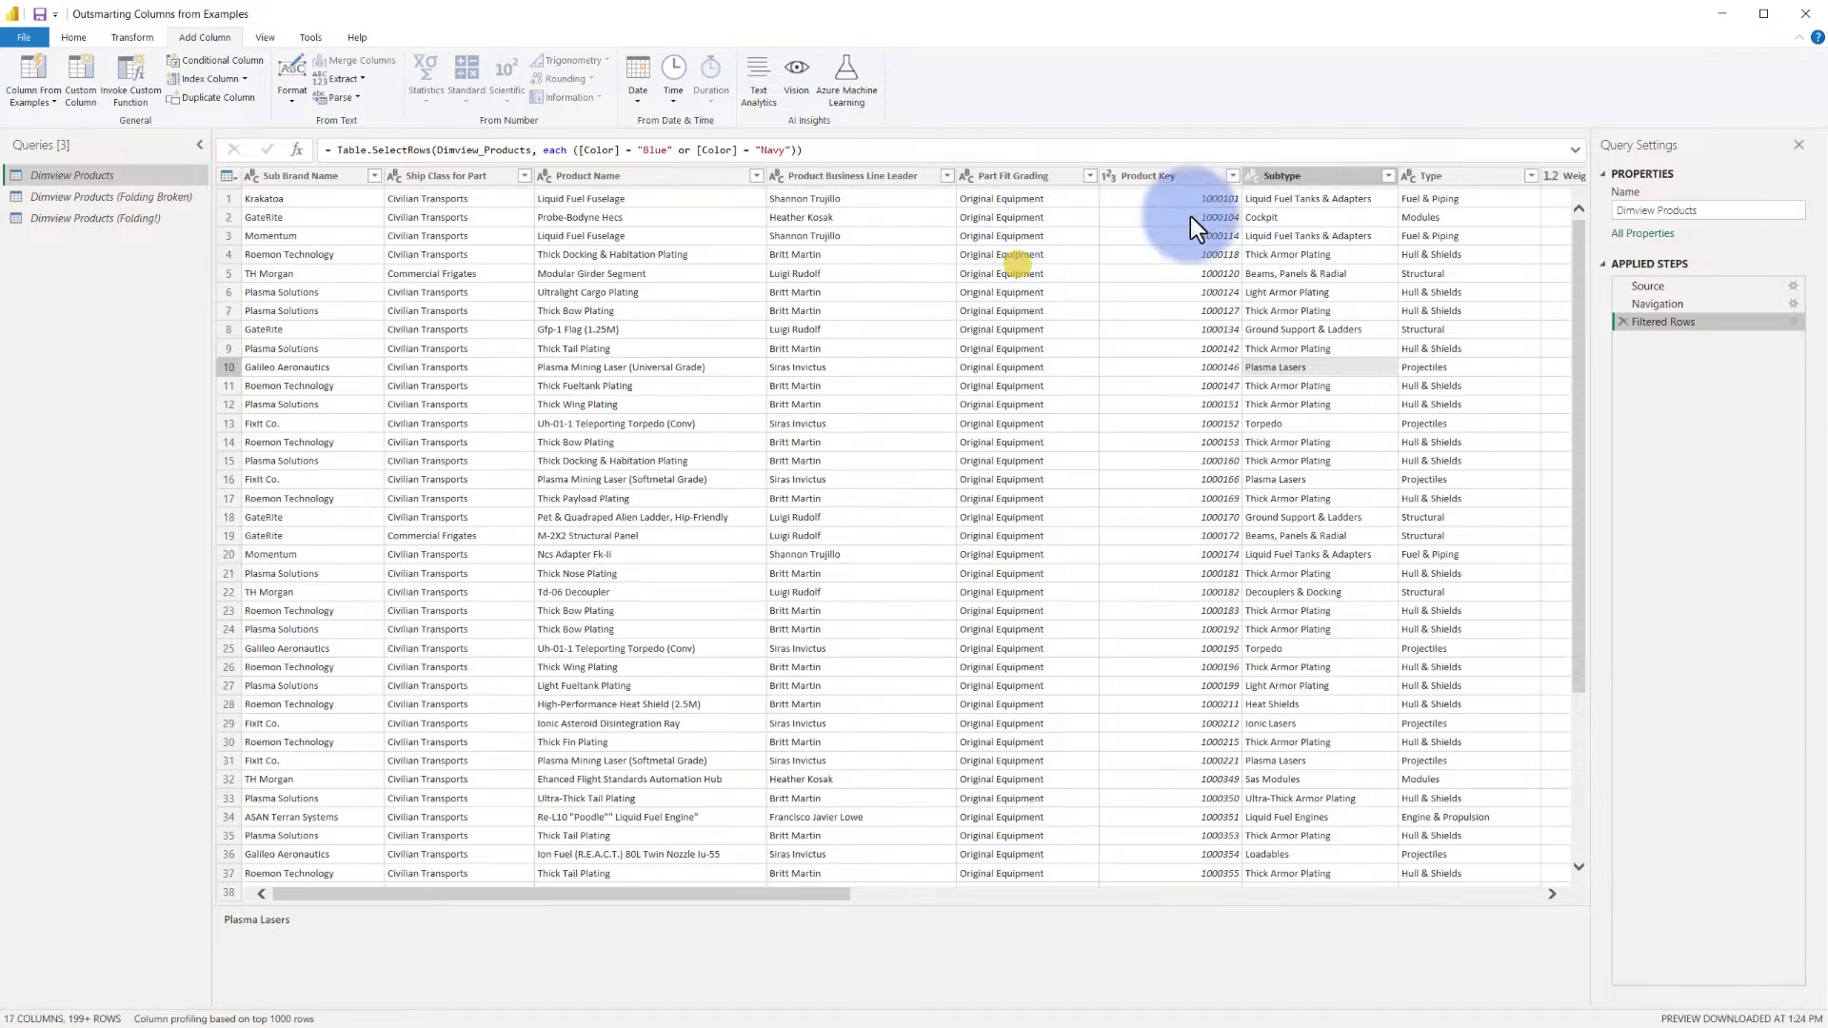
click(1318, 181)
click(1160, 179)
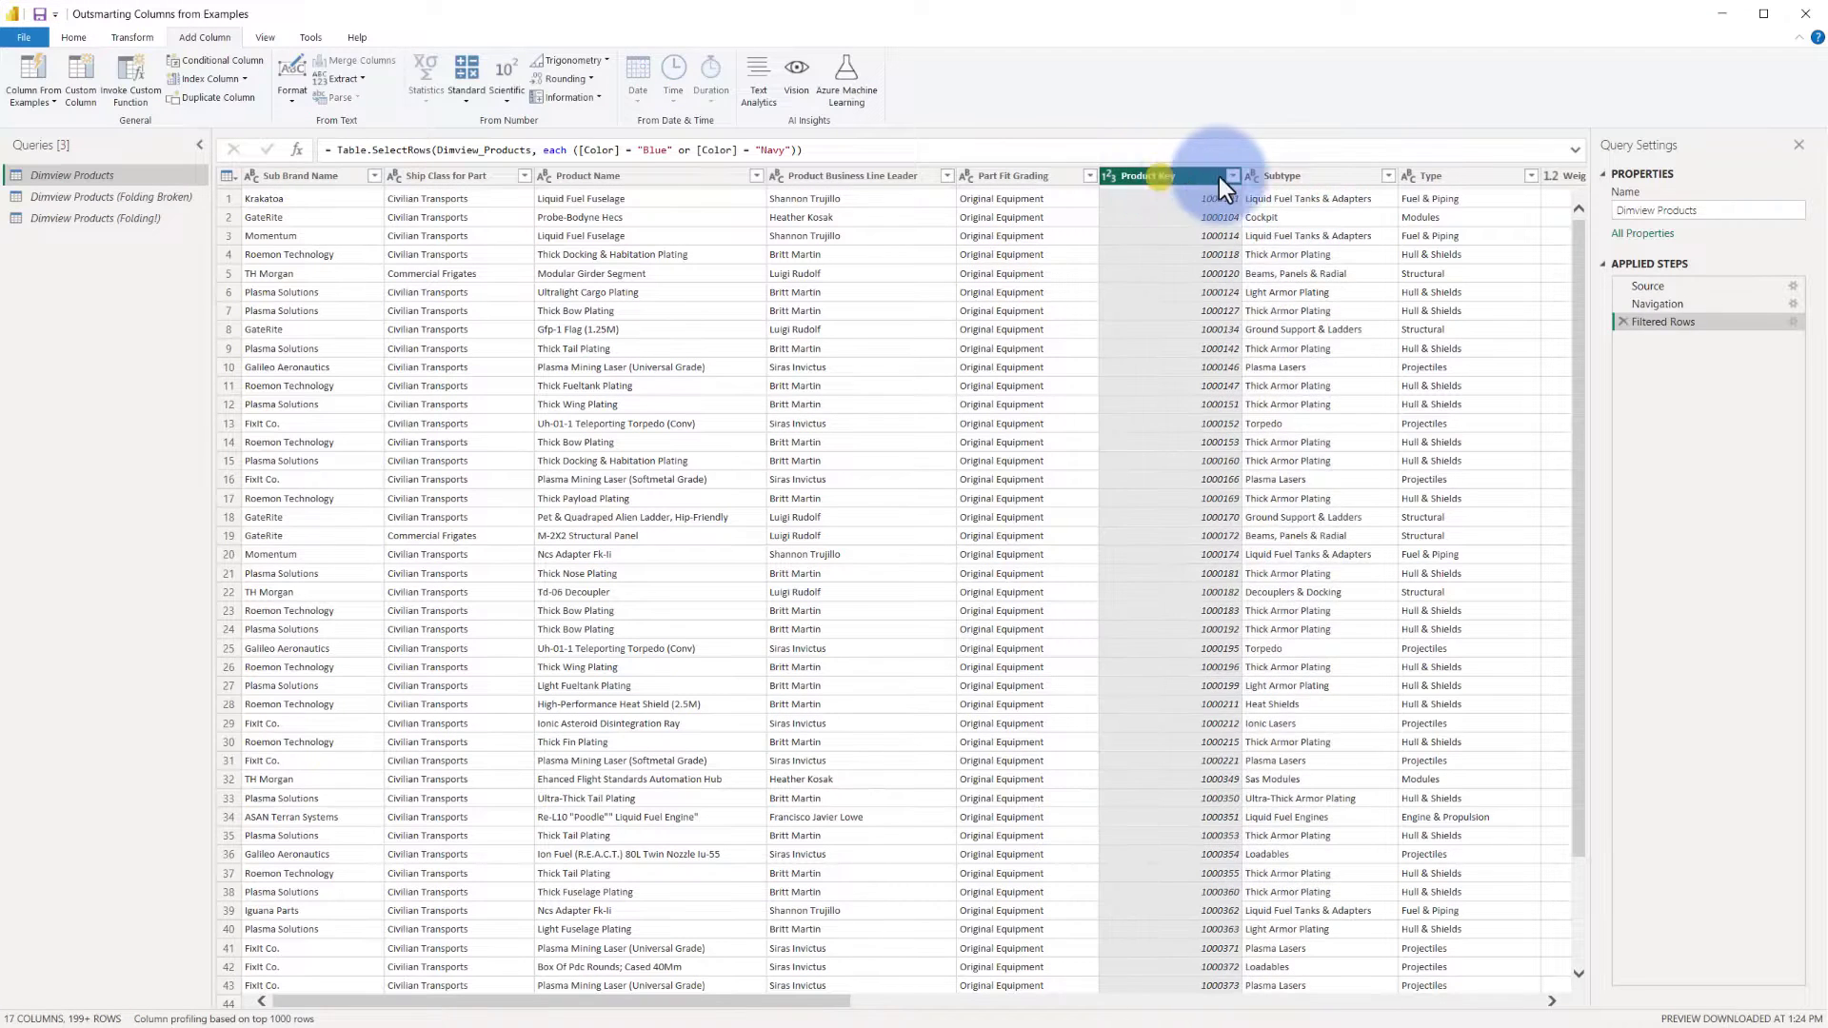
ctrl+click(1302, 176)
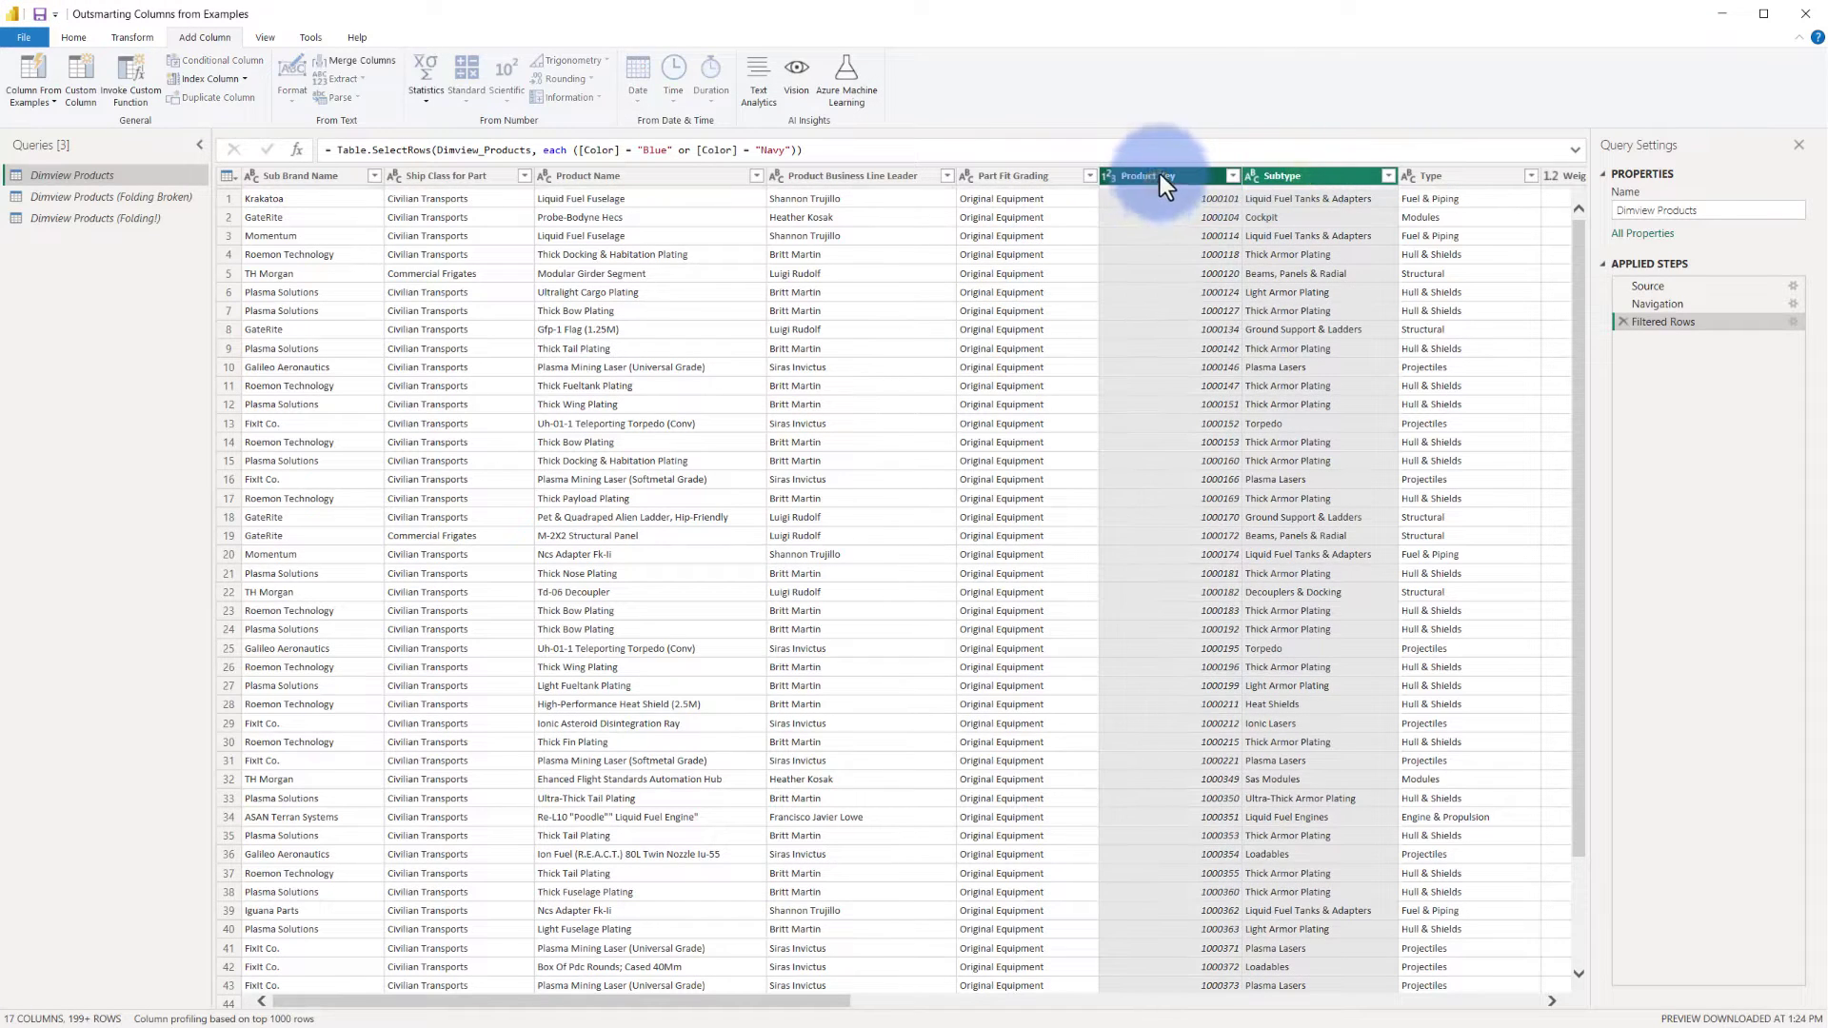
right_click(1160, 182)
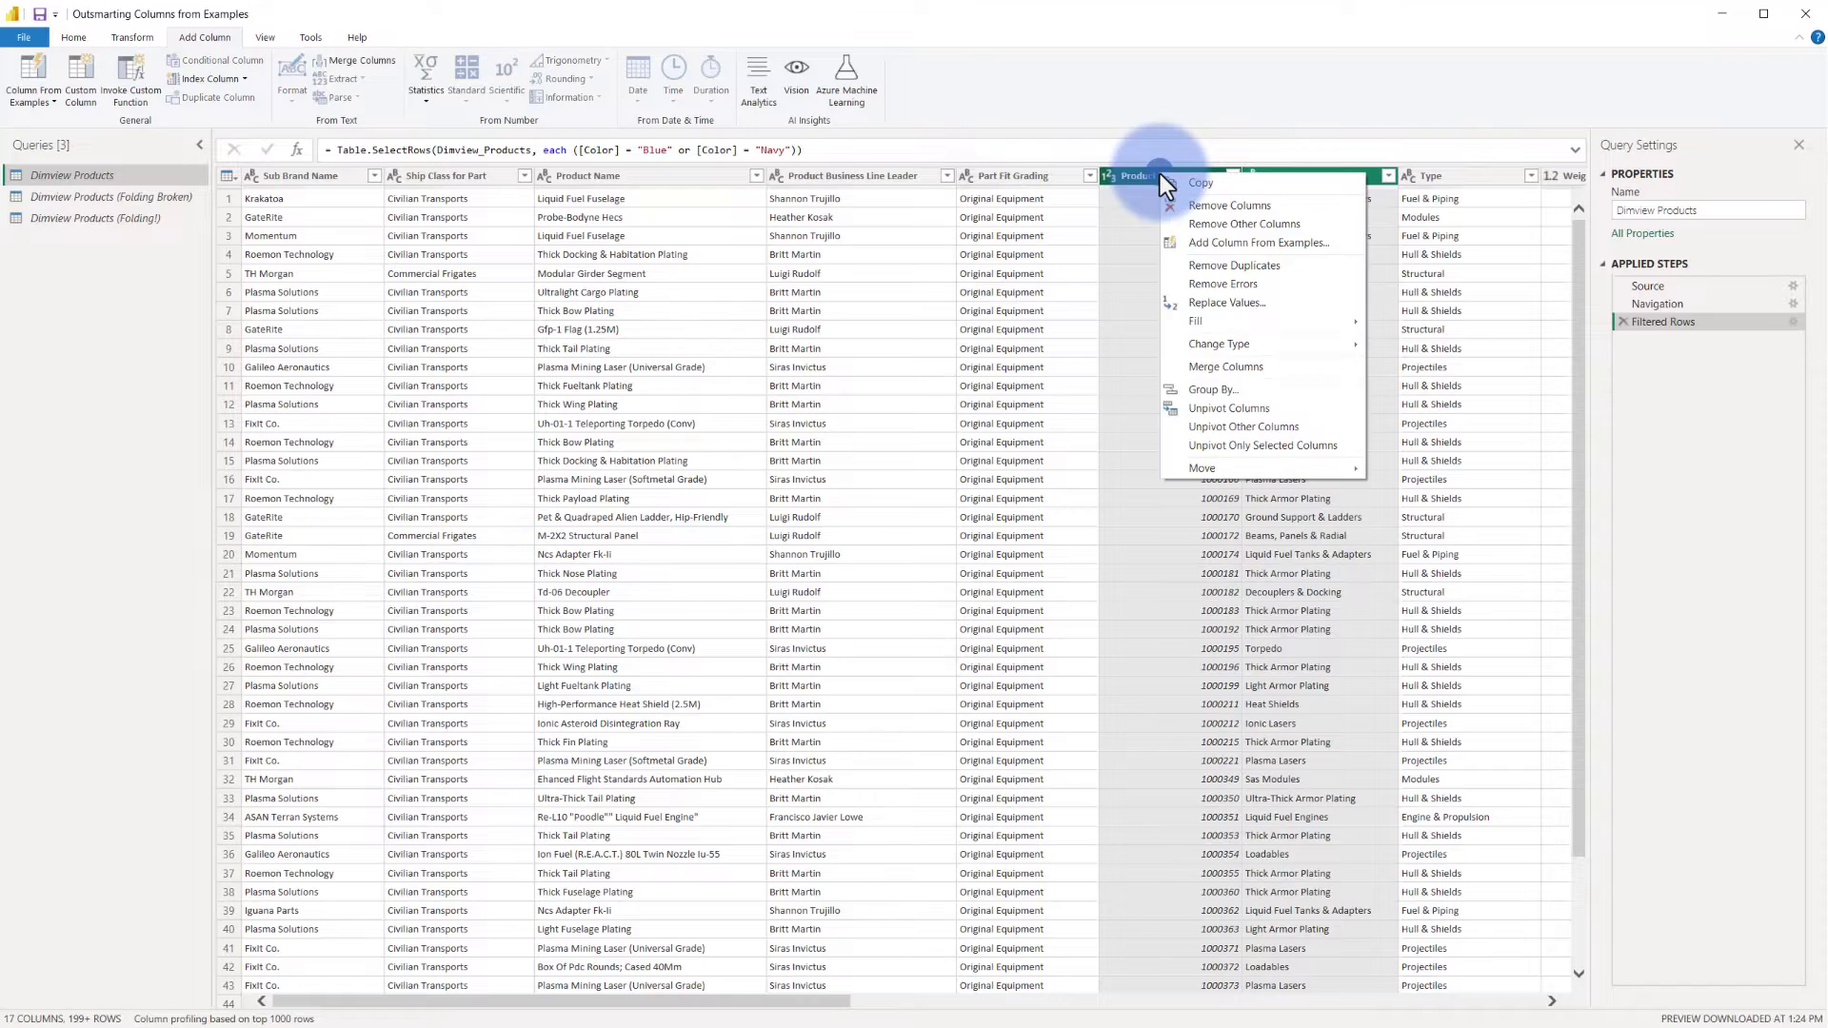
Step: Start a column from examples, entering 1000104Cockpit as the row 2 example
click(1196, 242)
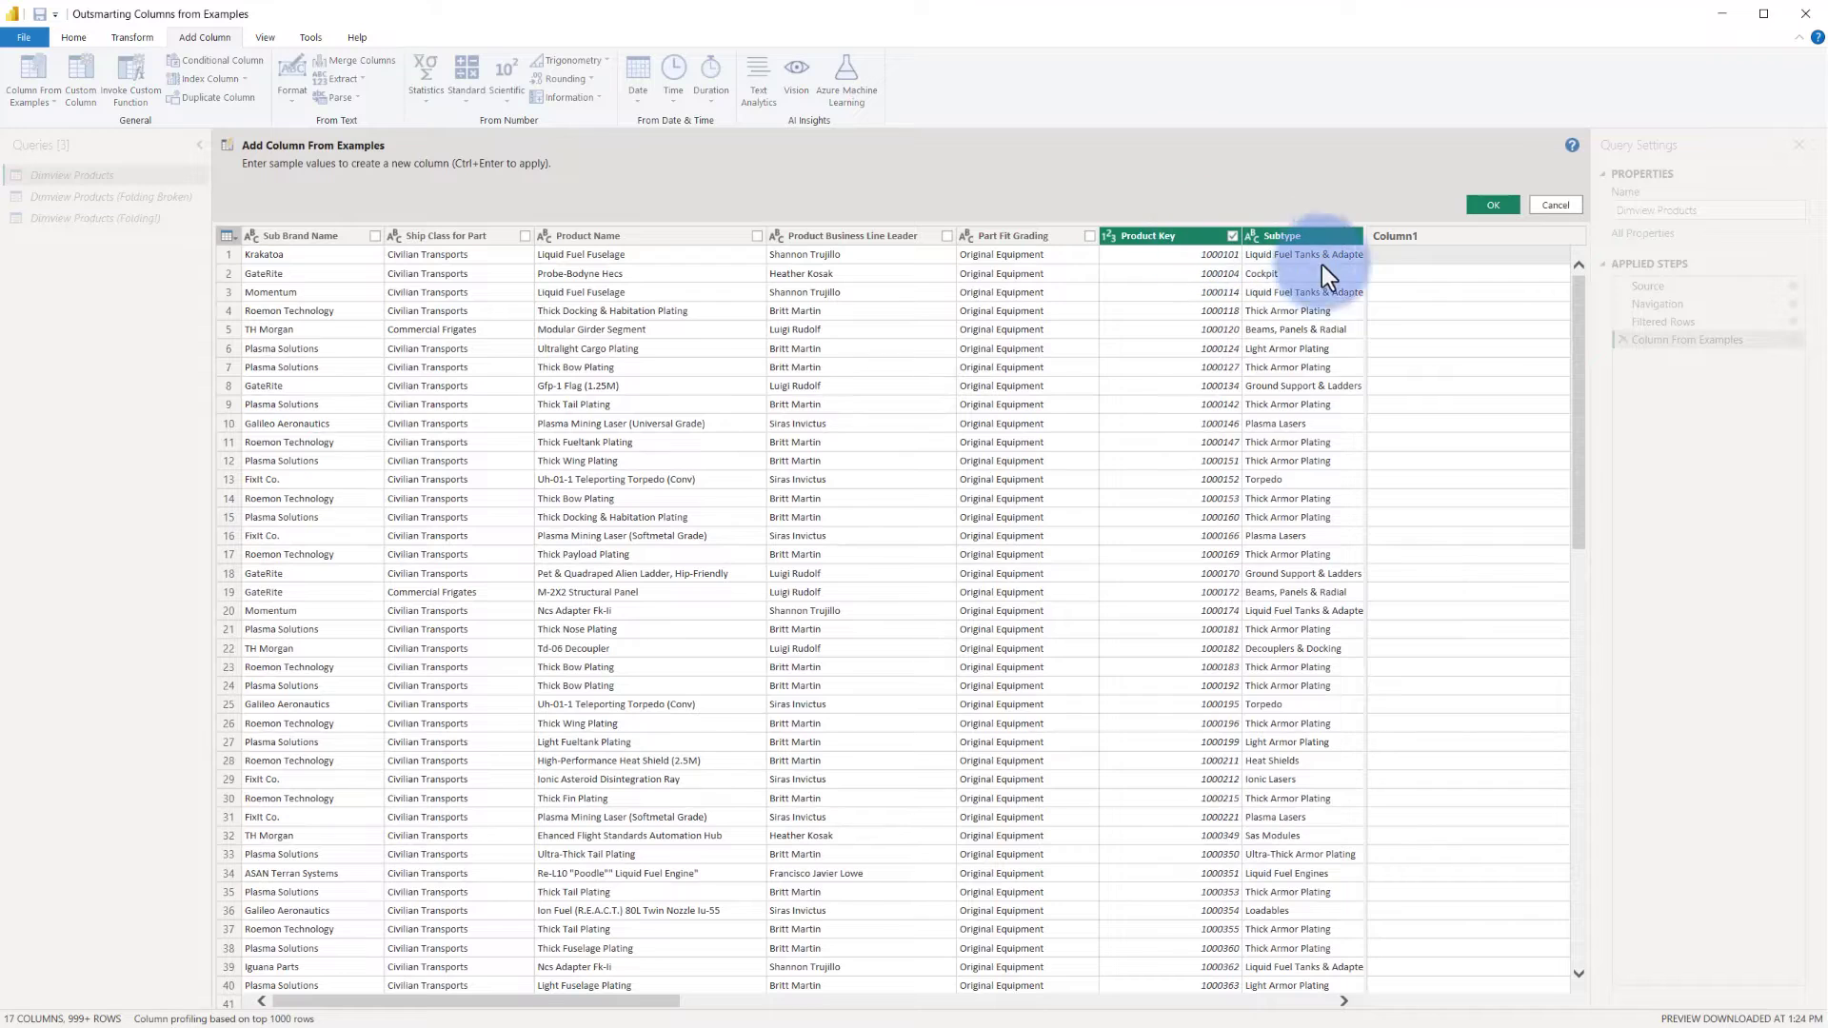
click(1392, 276)
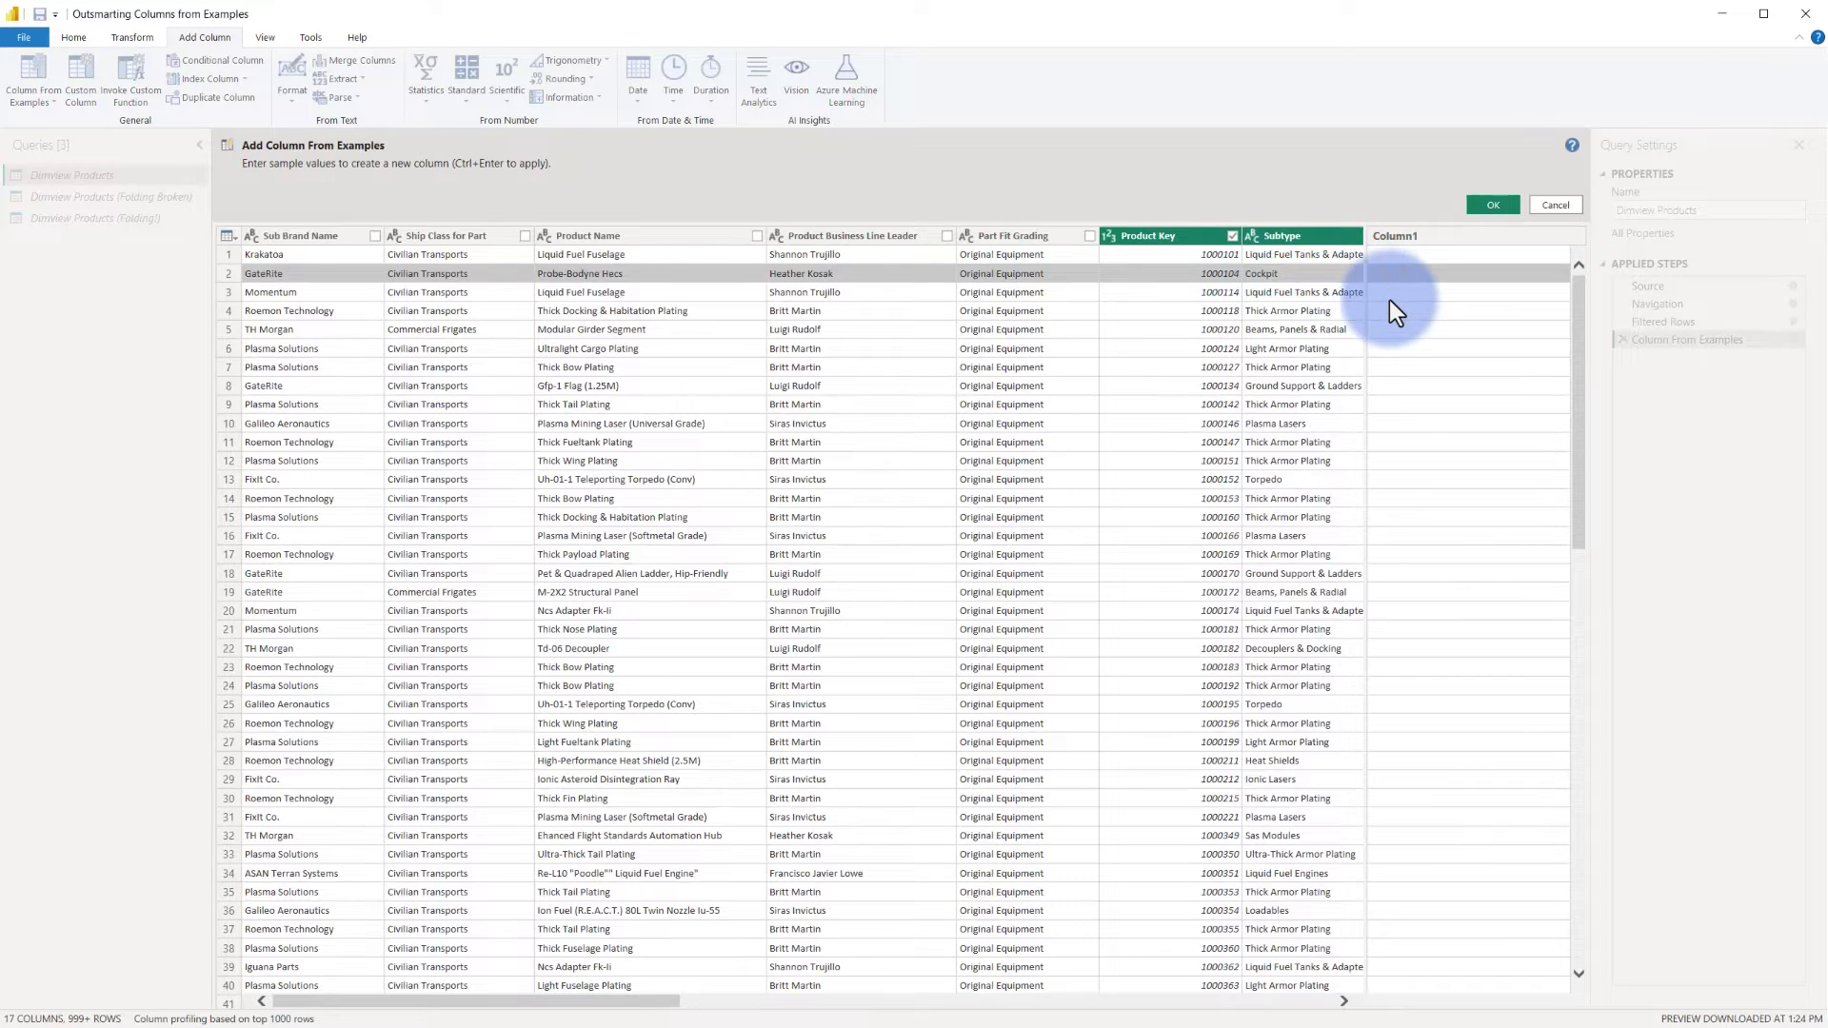
text(1000)
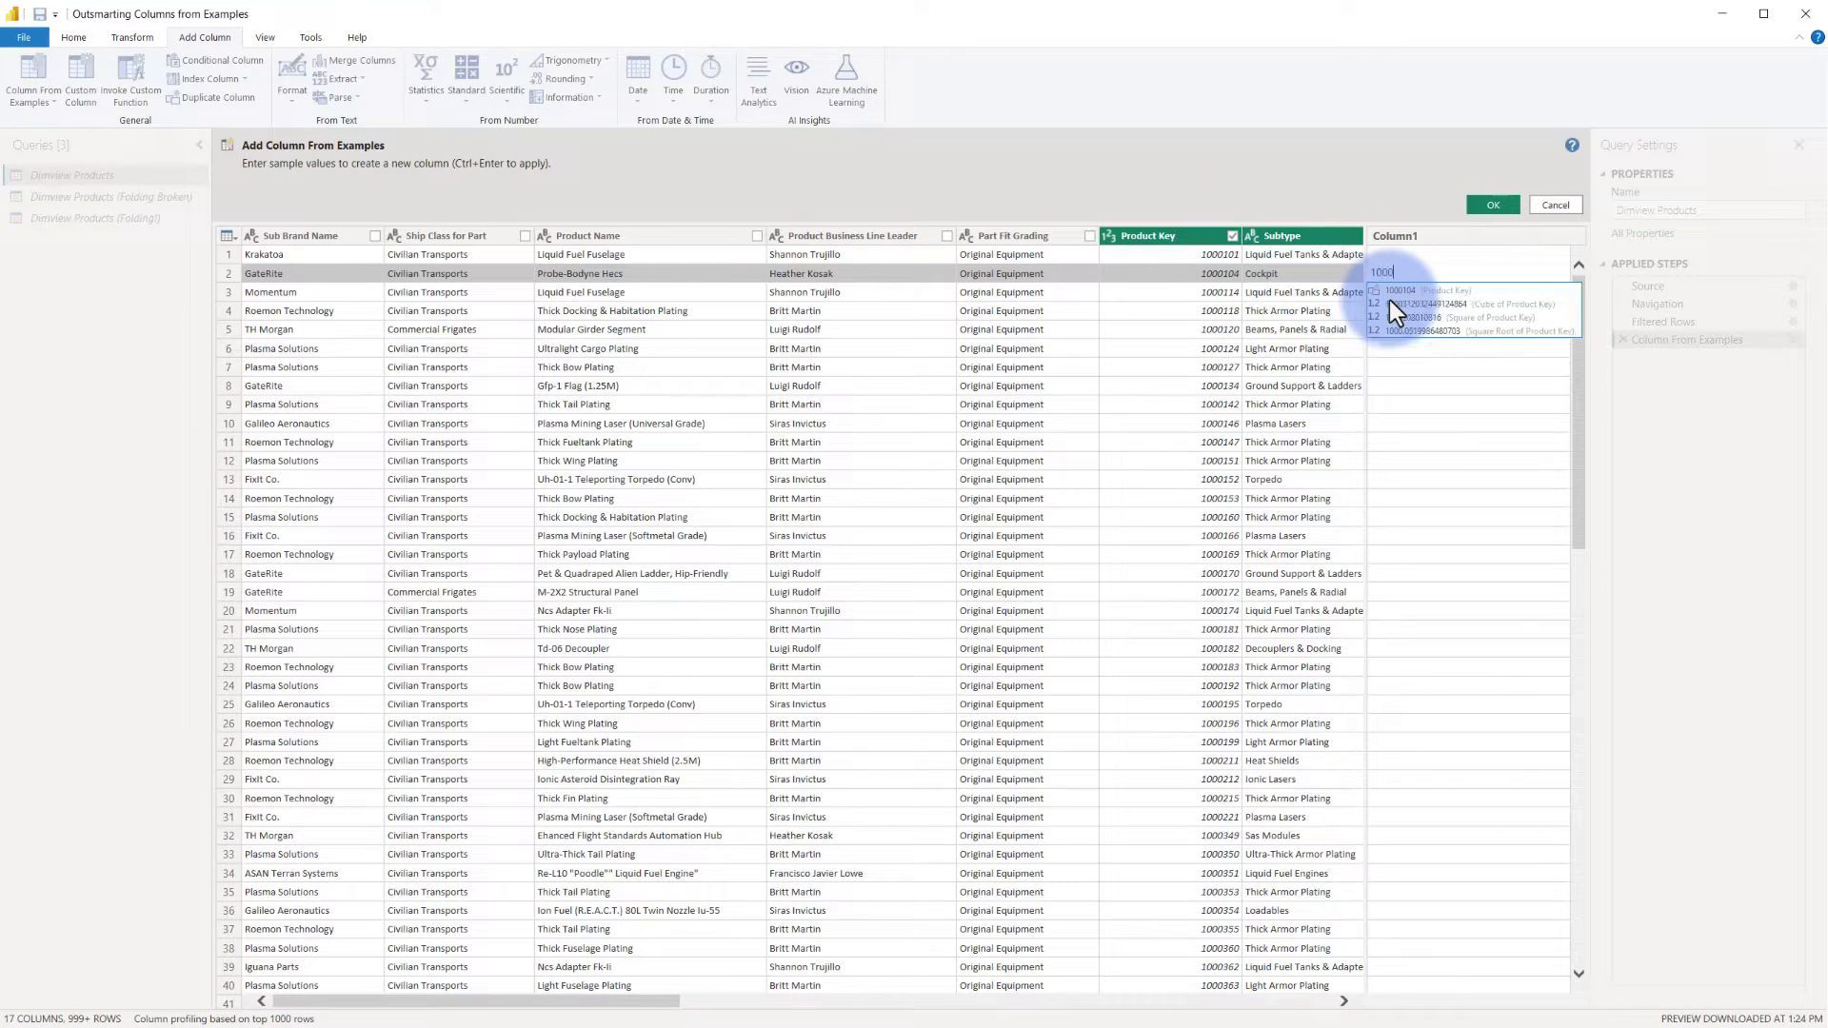
text(104Cockp)
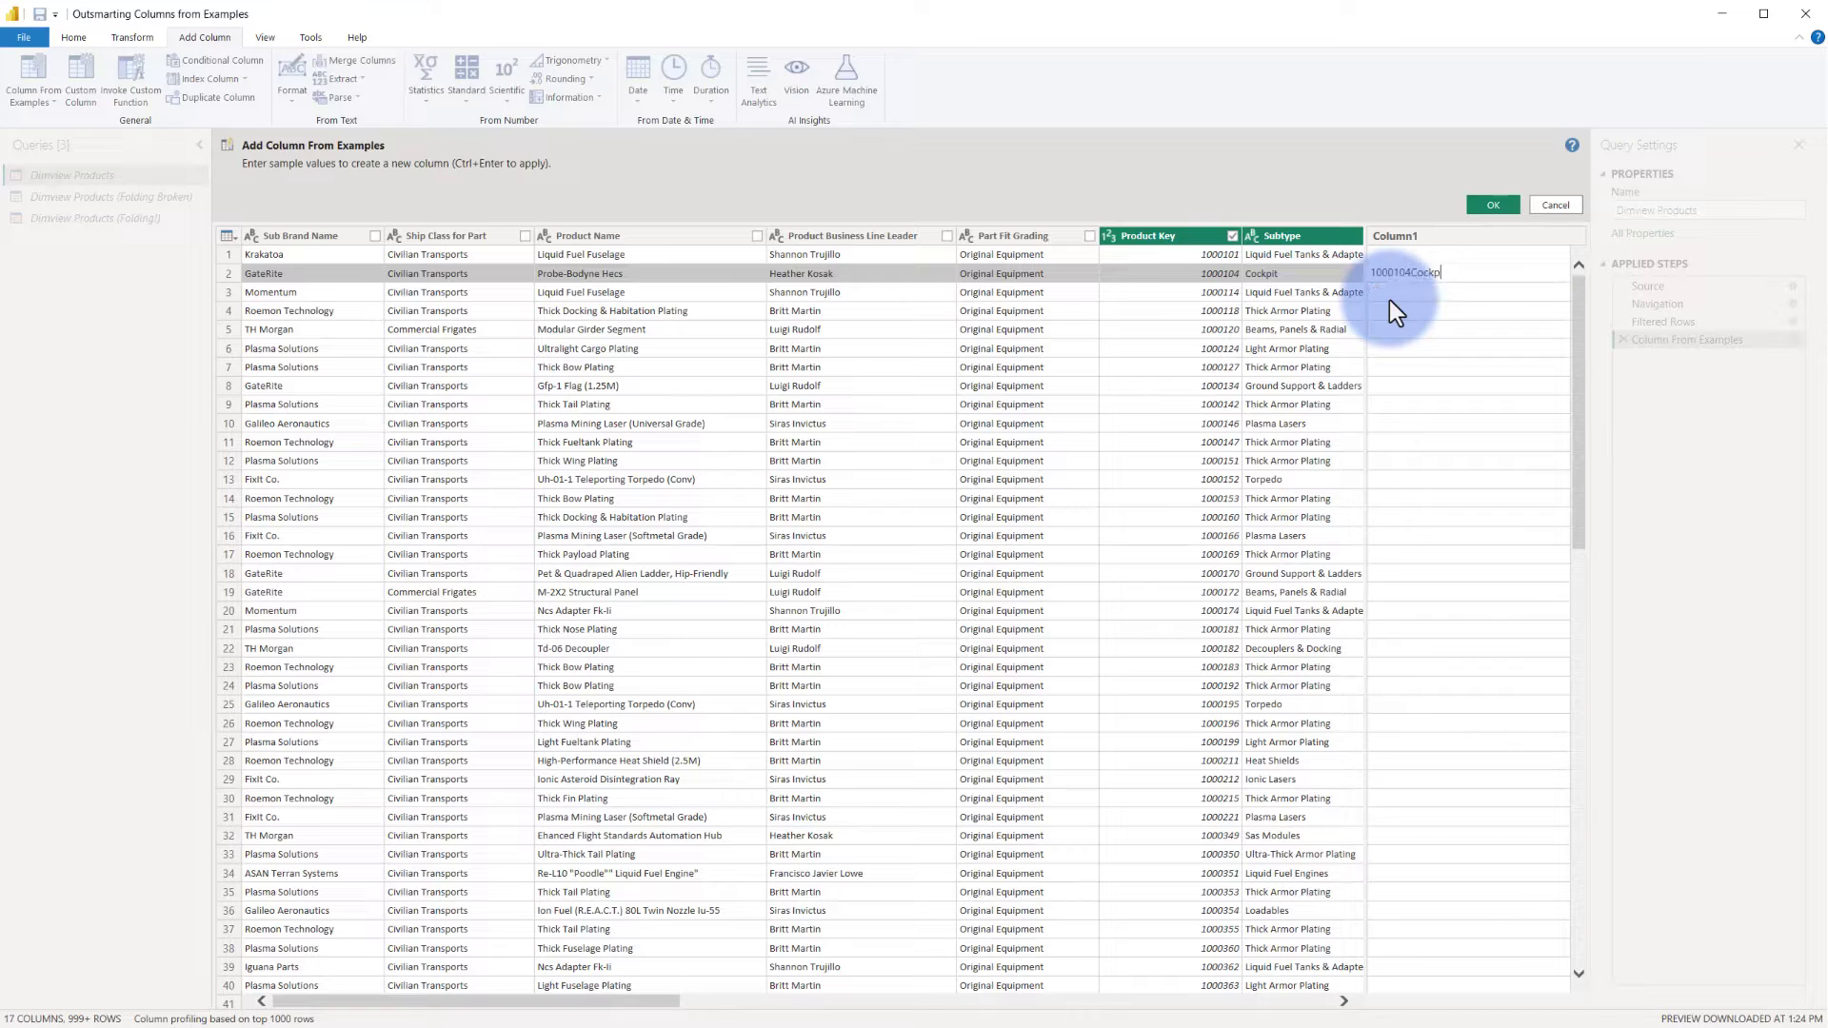
text(it)
key(Return)
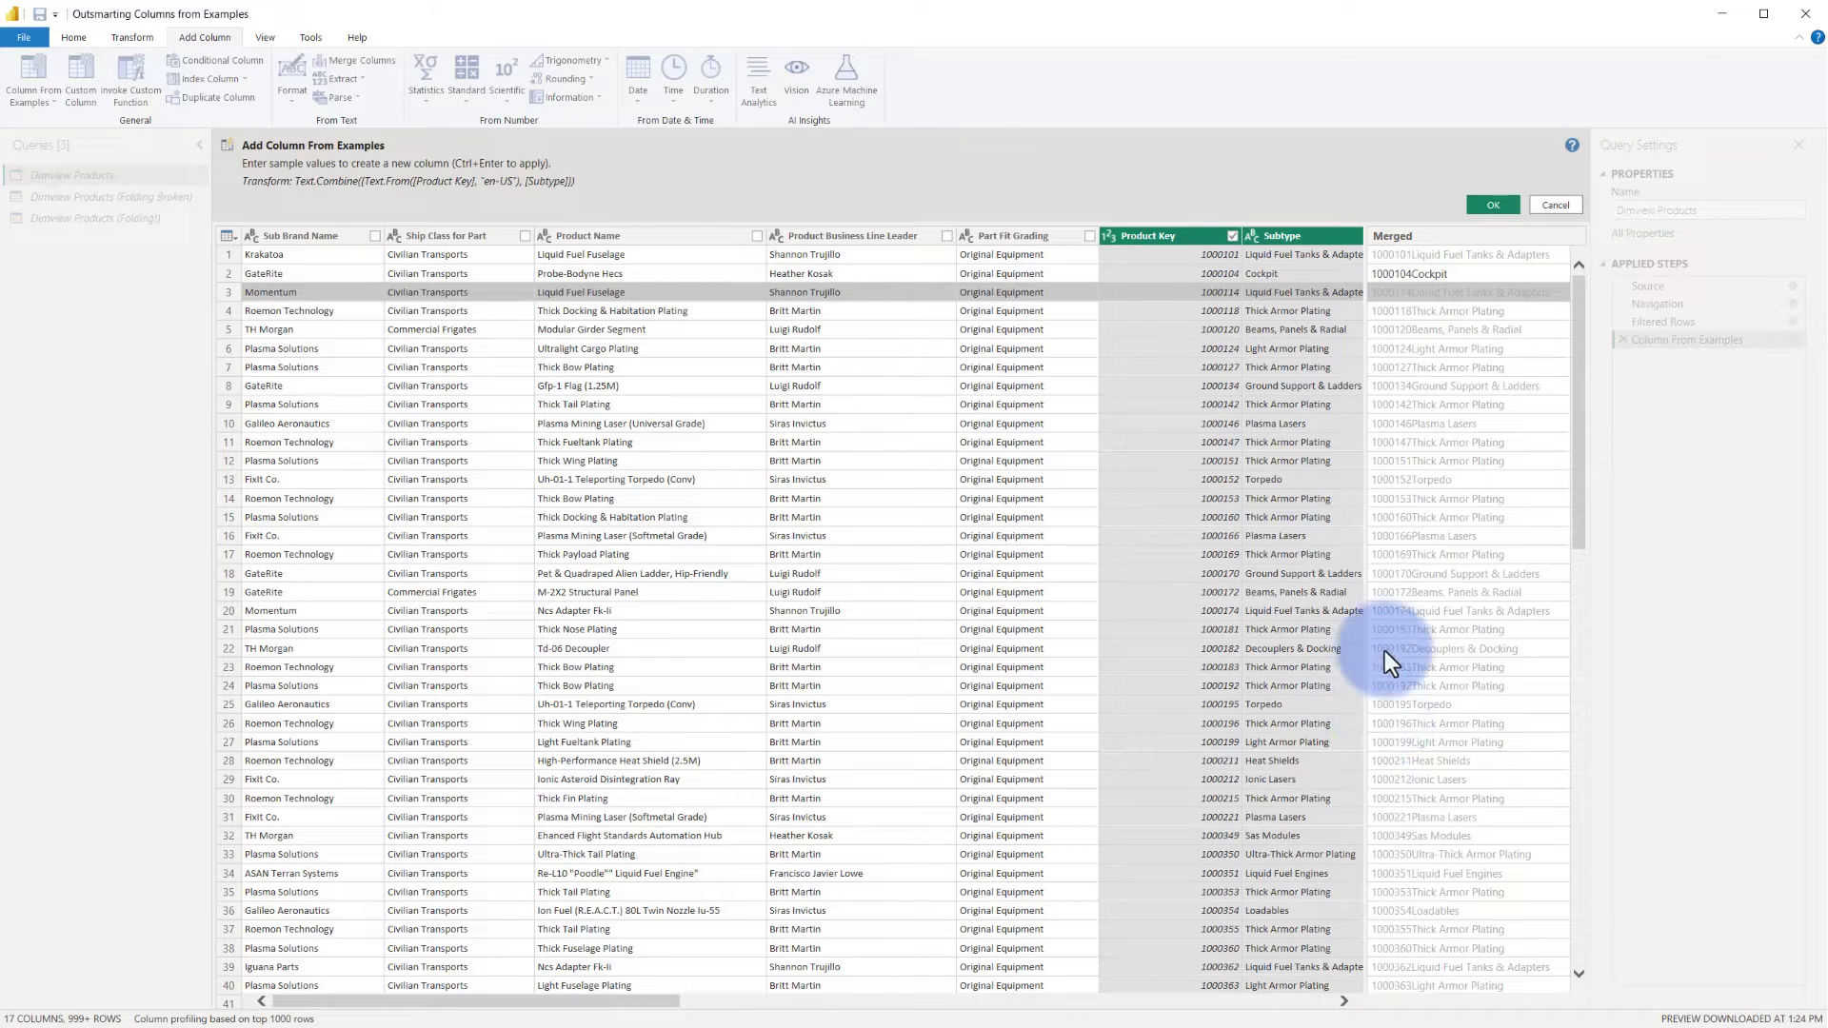
Step: Name the new merged column Composite Key and add it to the query
double_click(1392, 236)
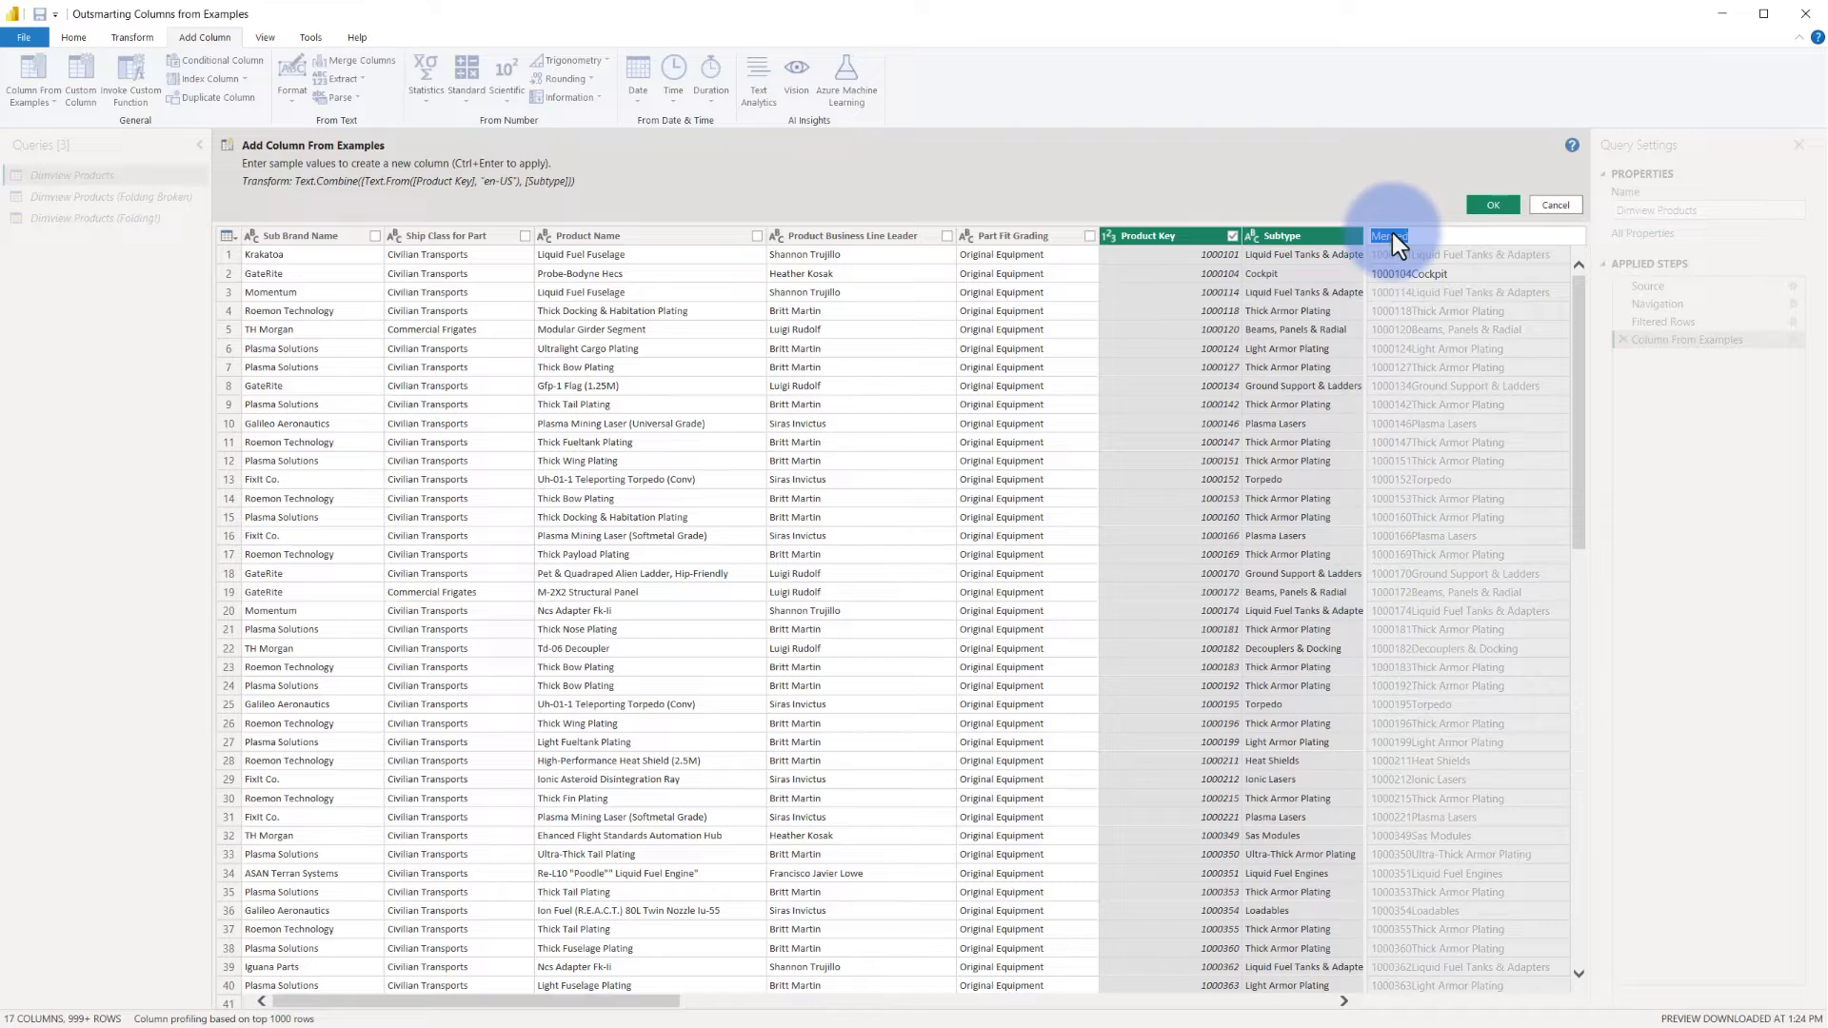
text(Composite Key)
key(Return)
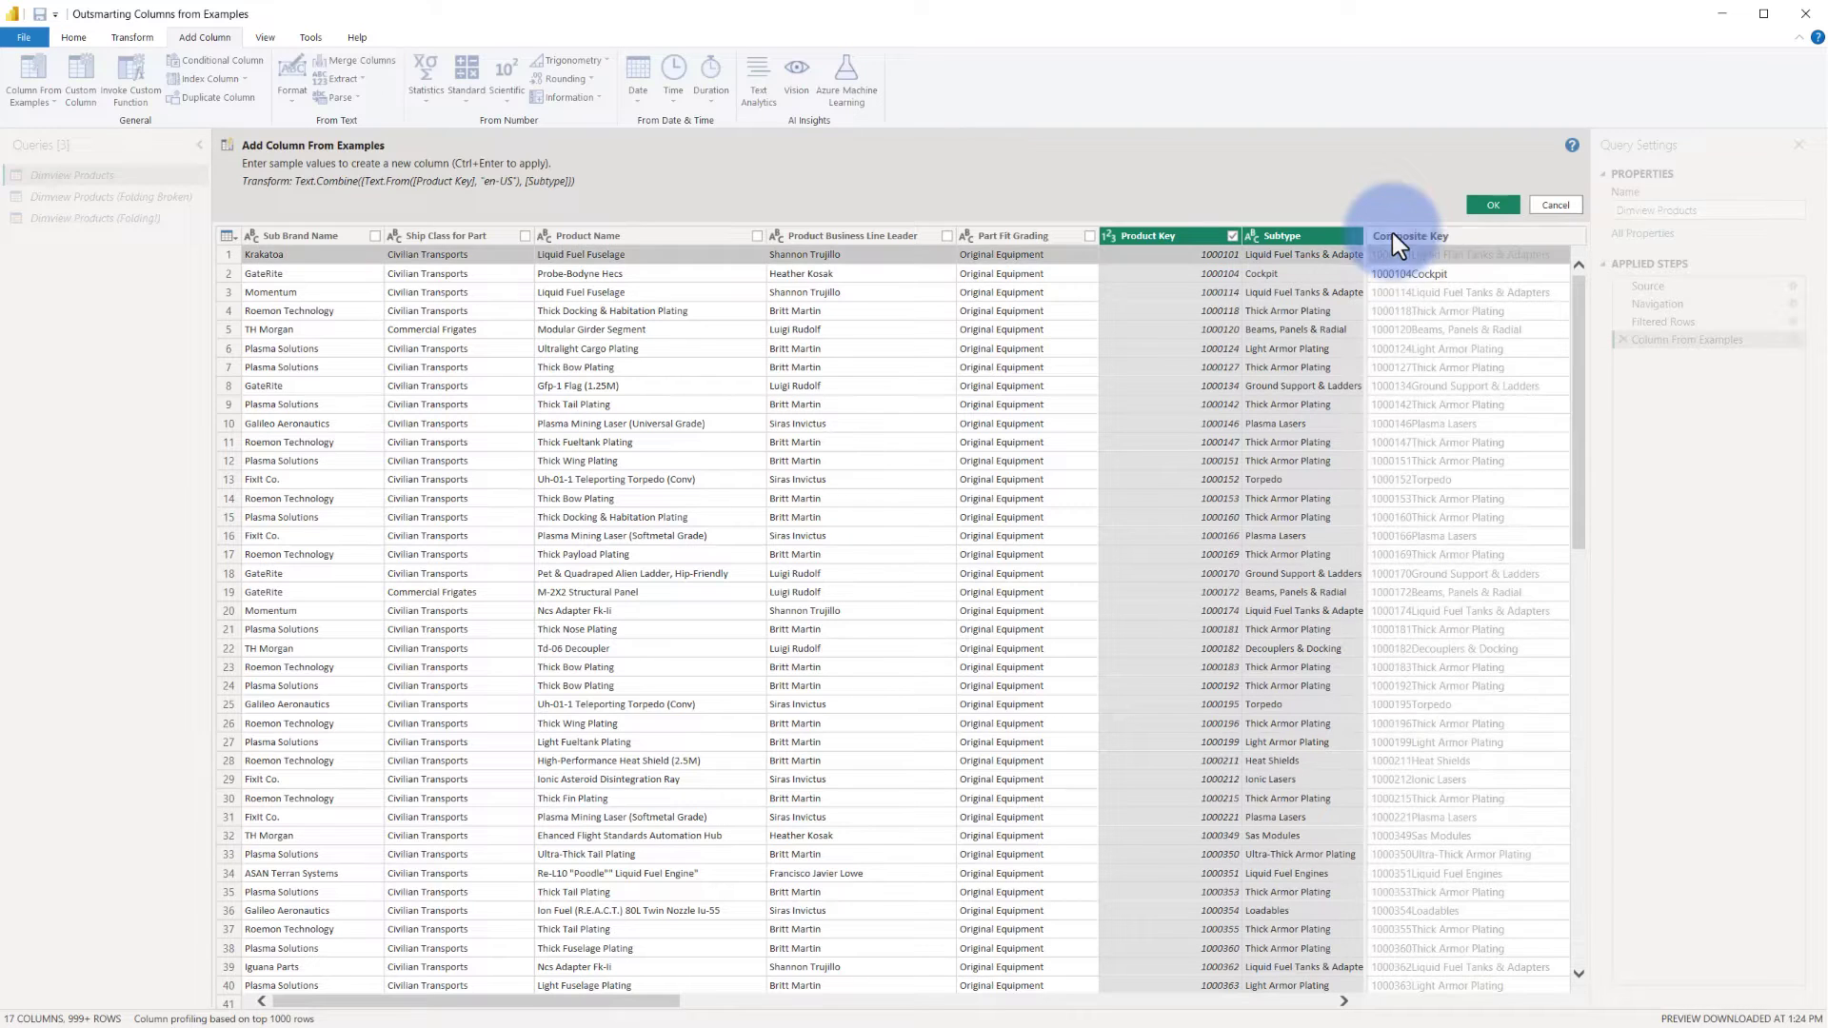
click(1482, 204)
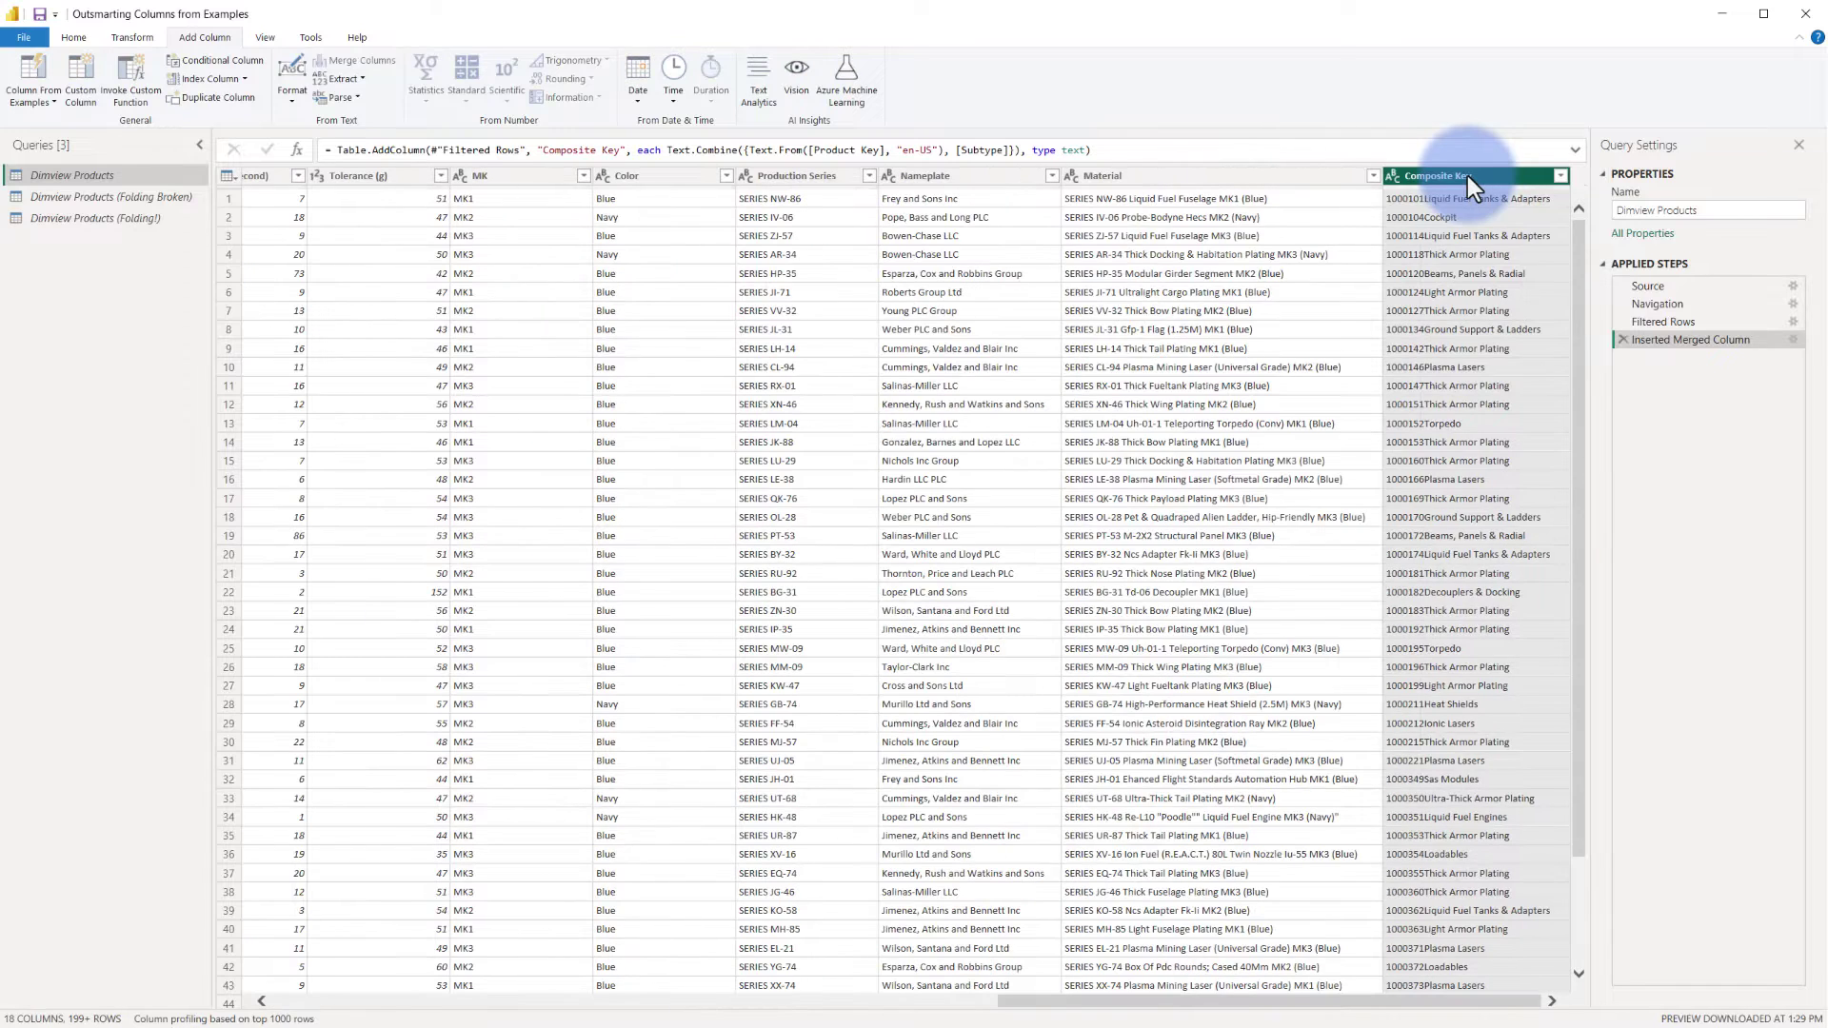
Step: Bring up the Inserted Merged Column step's actions to check for a native query
right_click(1650, 344)
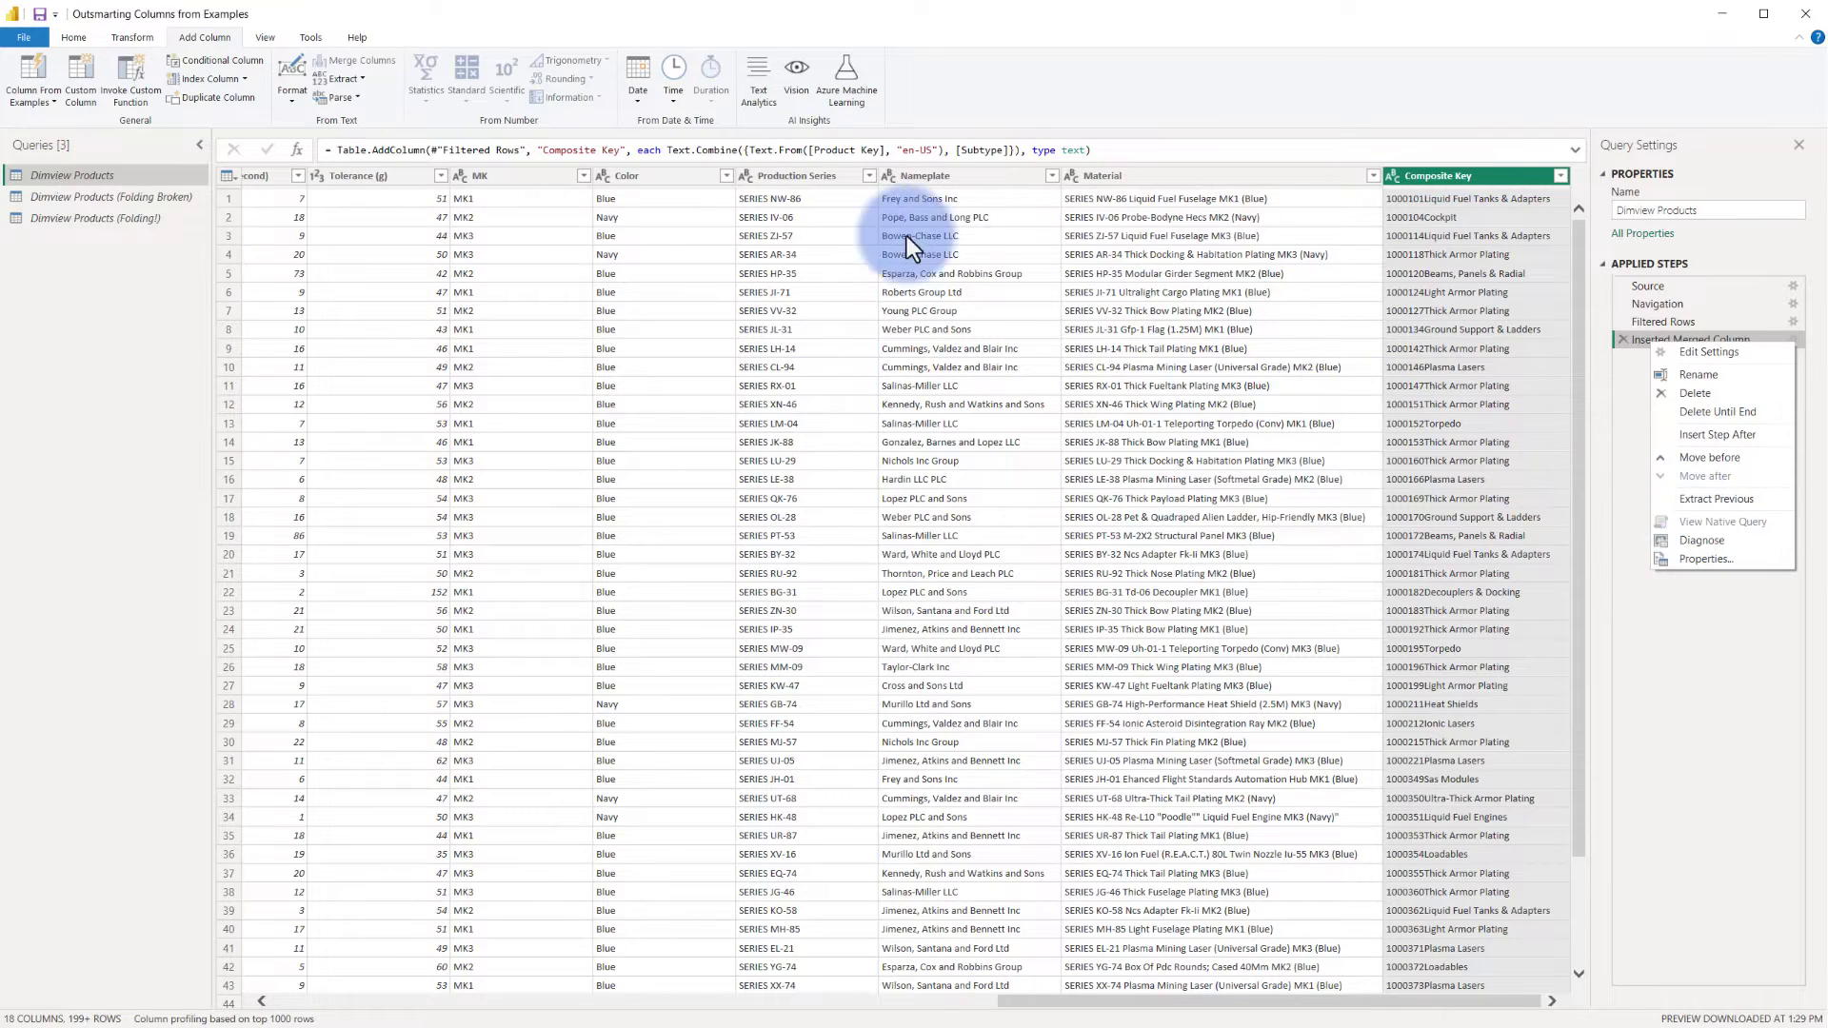
Step: Delete the , "en-US" argument after [Product Key] in the Composite Key formula and commit
click(666, 151)
drag(668, 150, 938, 147)
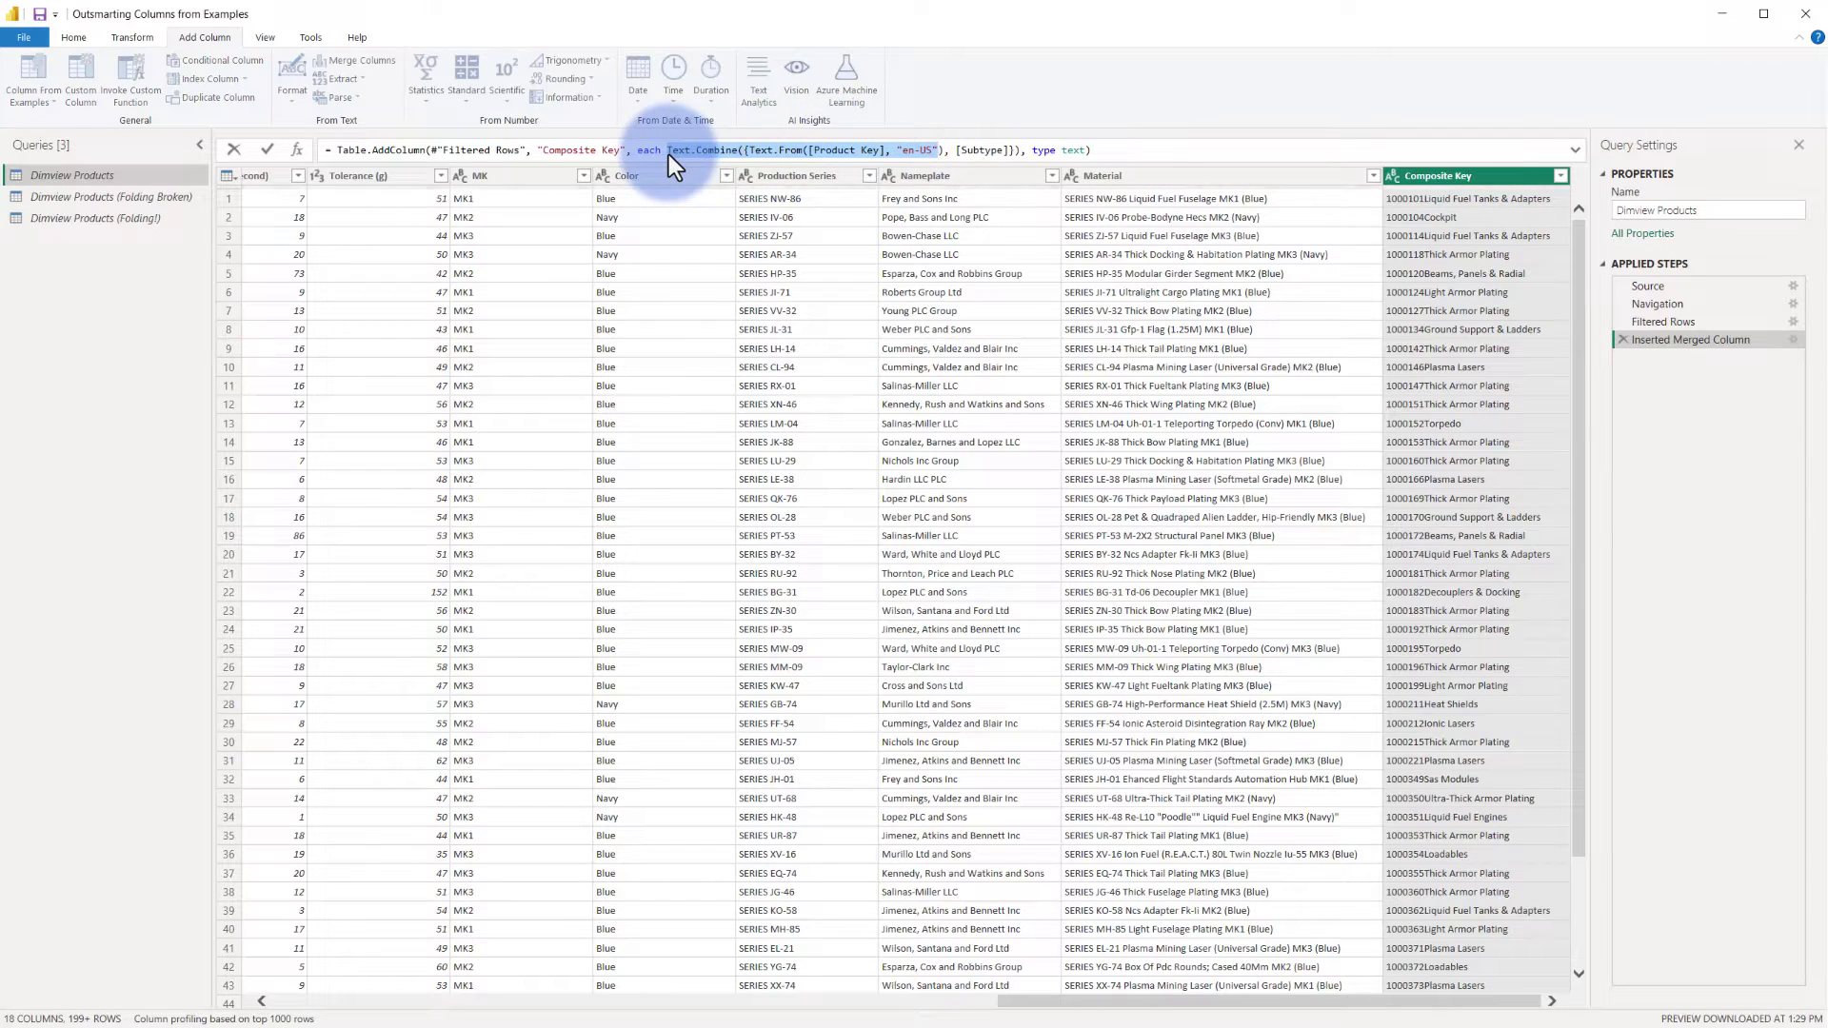
click(750, 150)
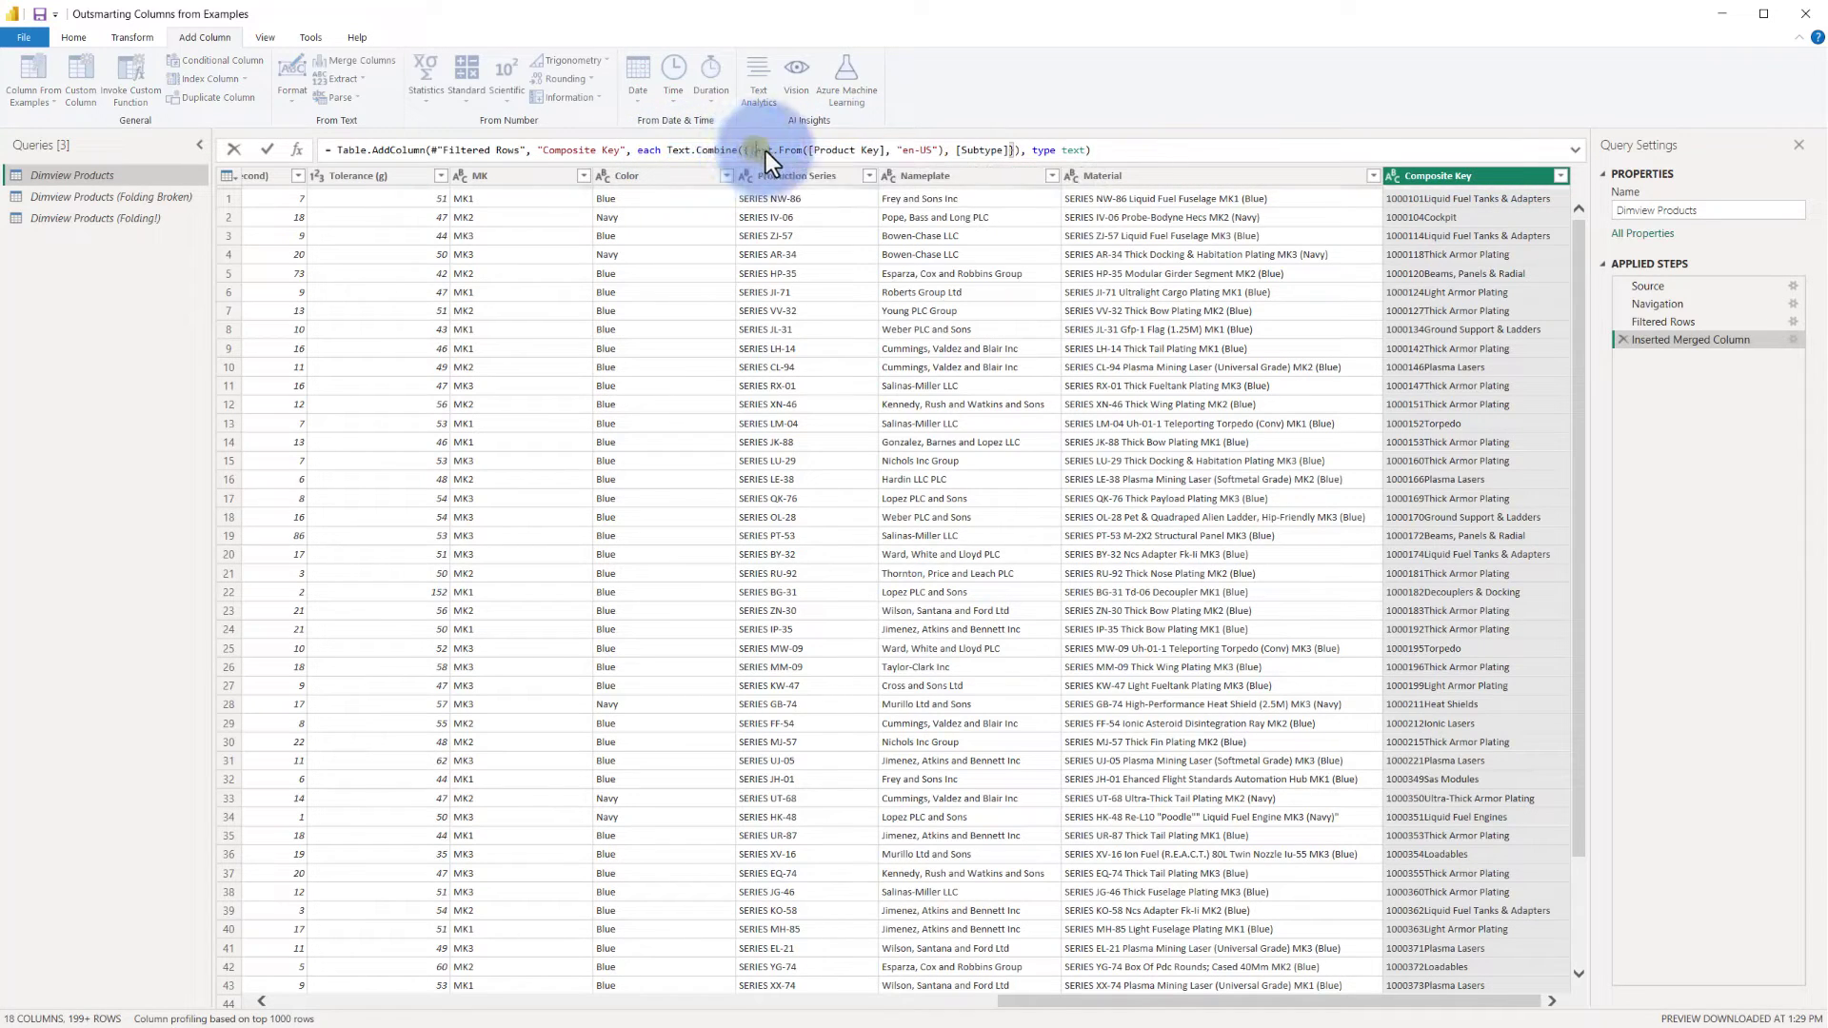
click(899, 151)
drag(898, 150, 938, 151)
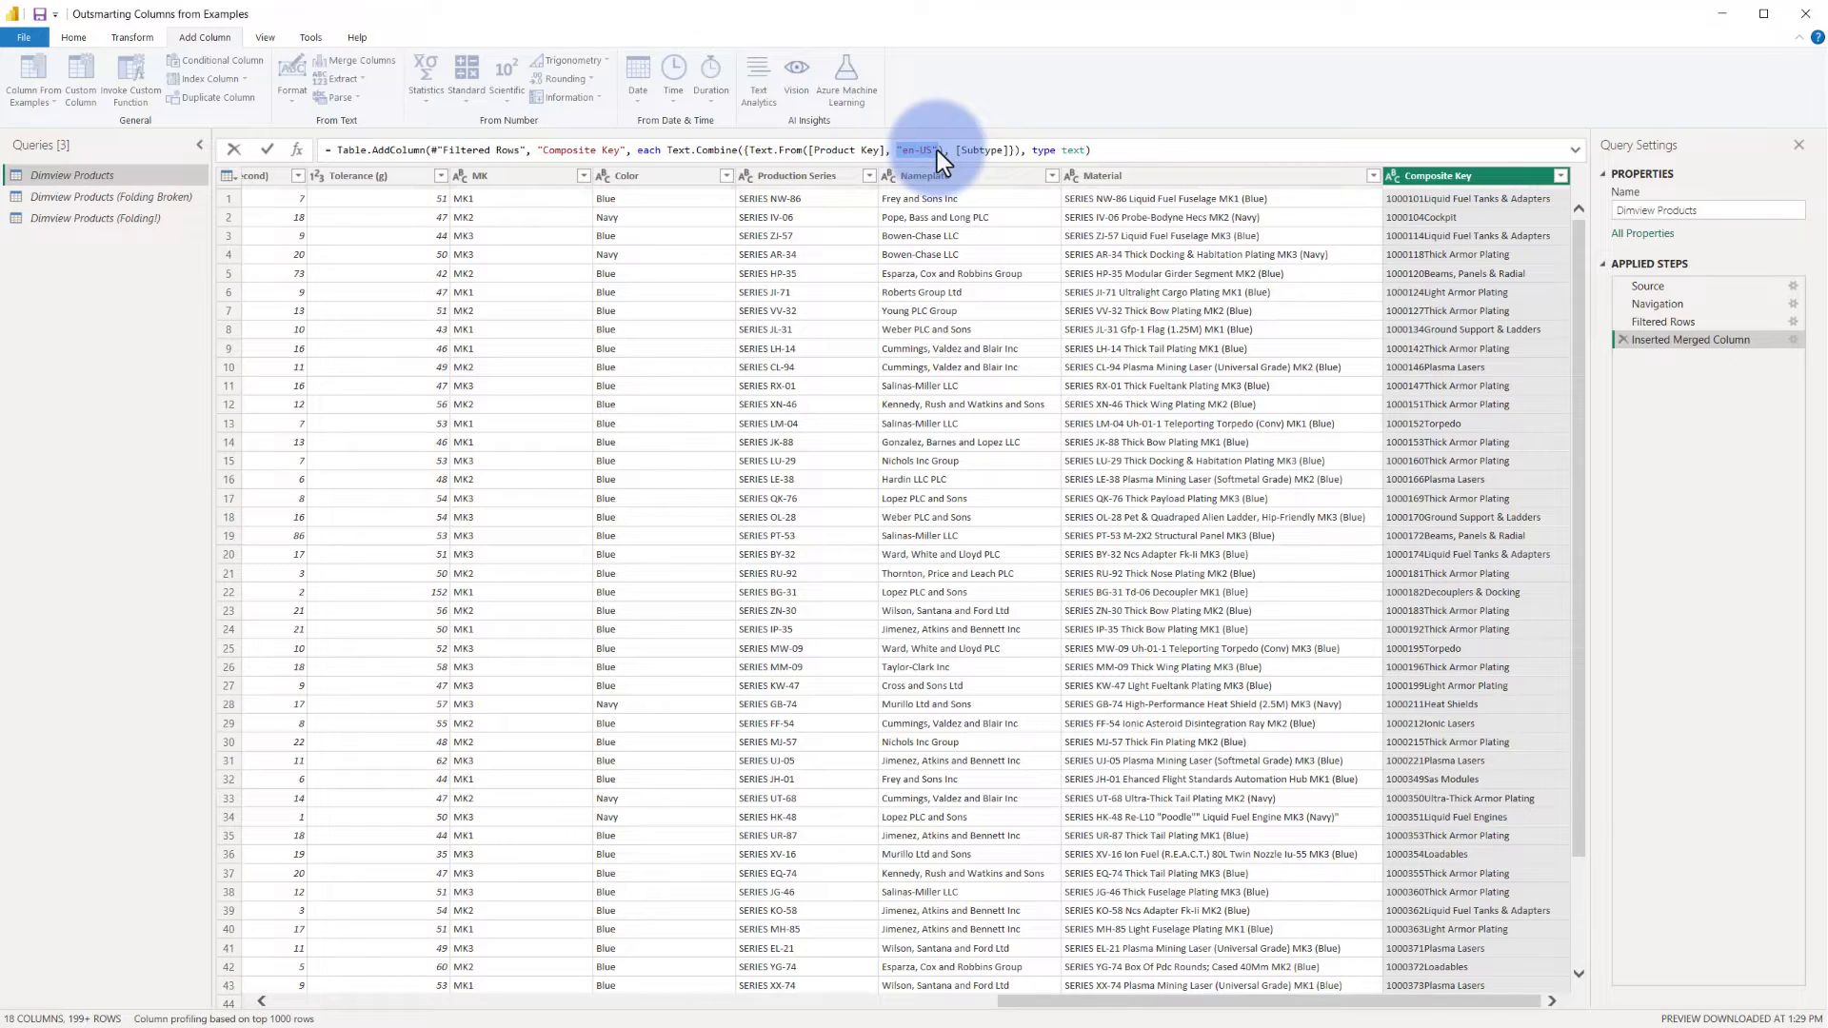
key(Delete)
key(BackSpace)
key(Return)
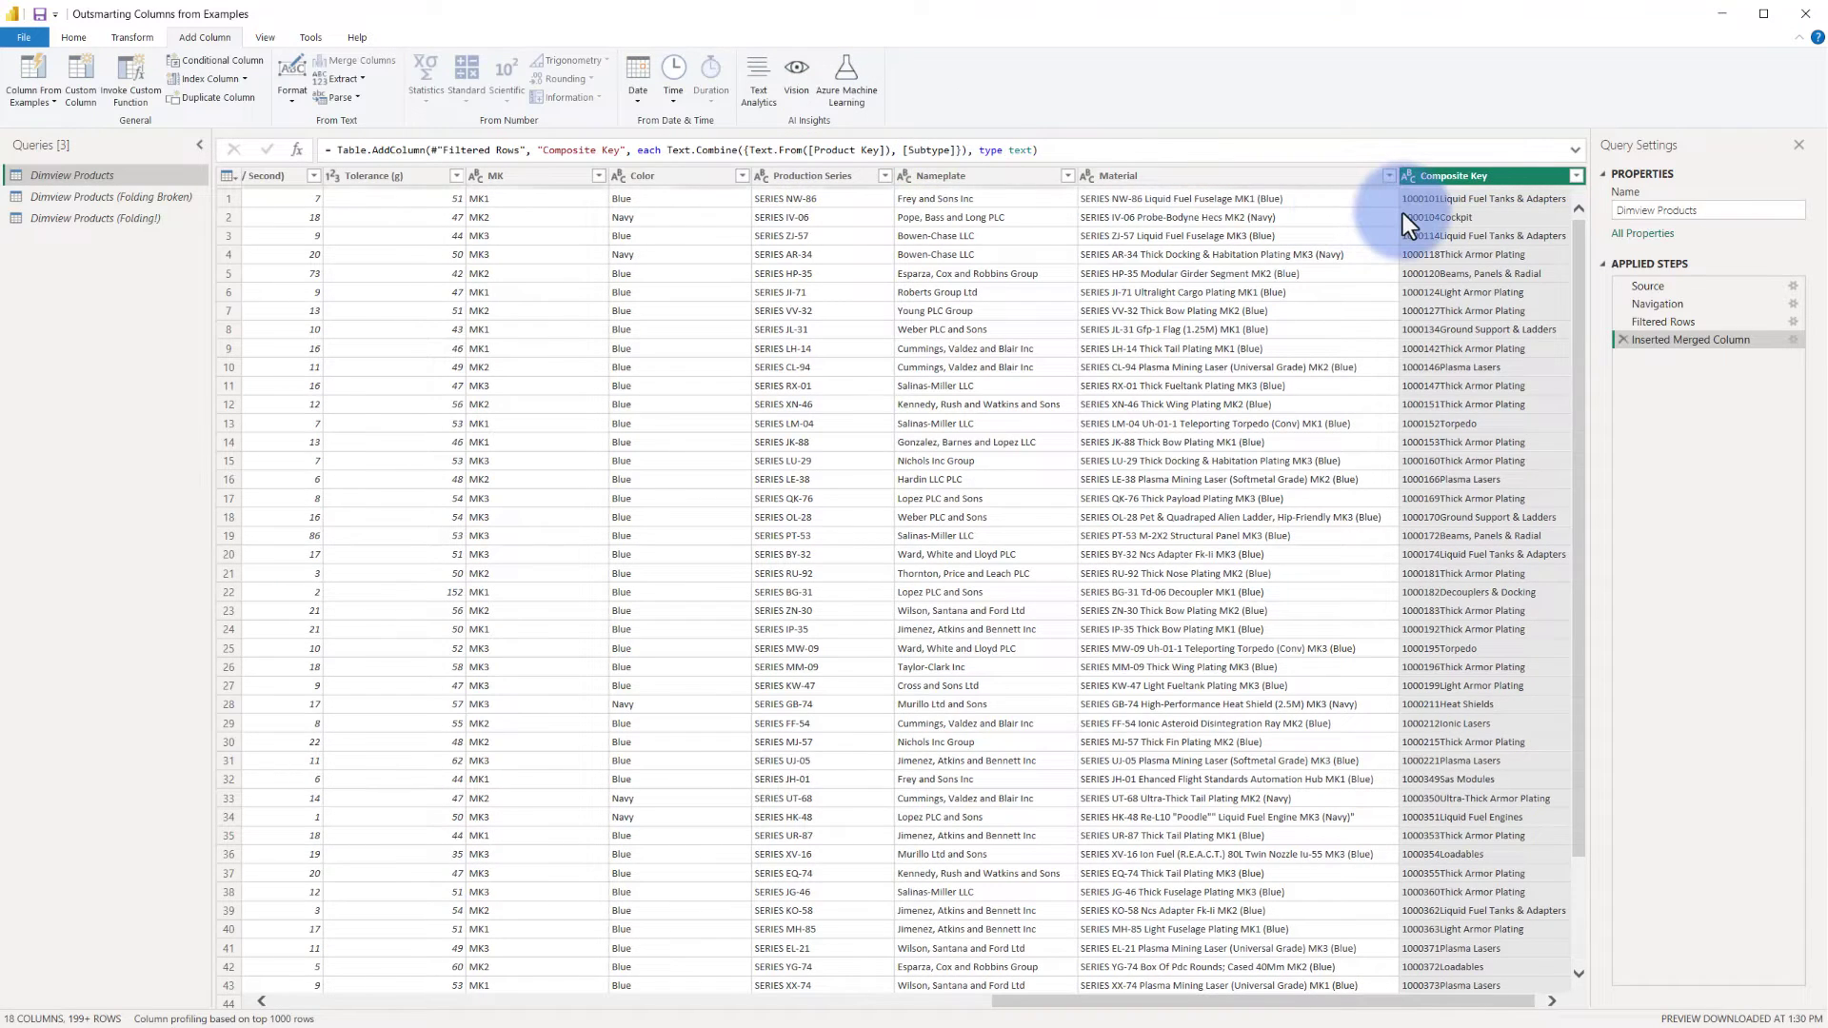
Step: View the Inserted Merged Column native SQL and highlight the CASE expression building Composite Key
right_click(1656, 341)
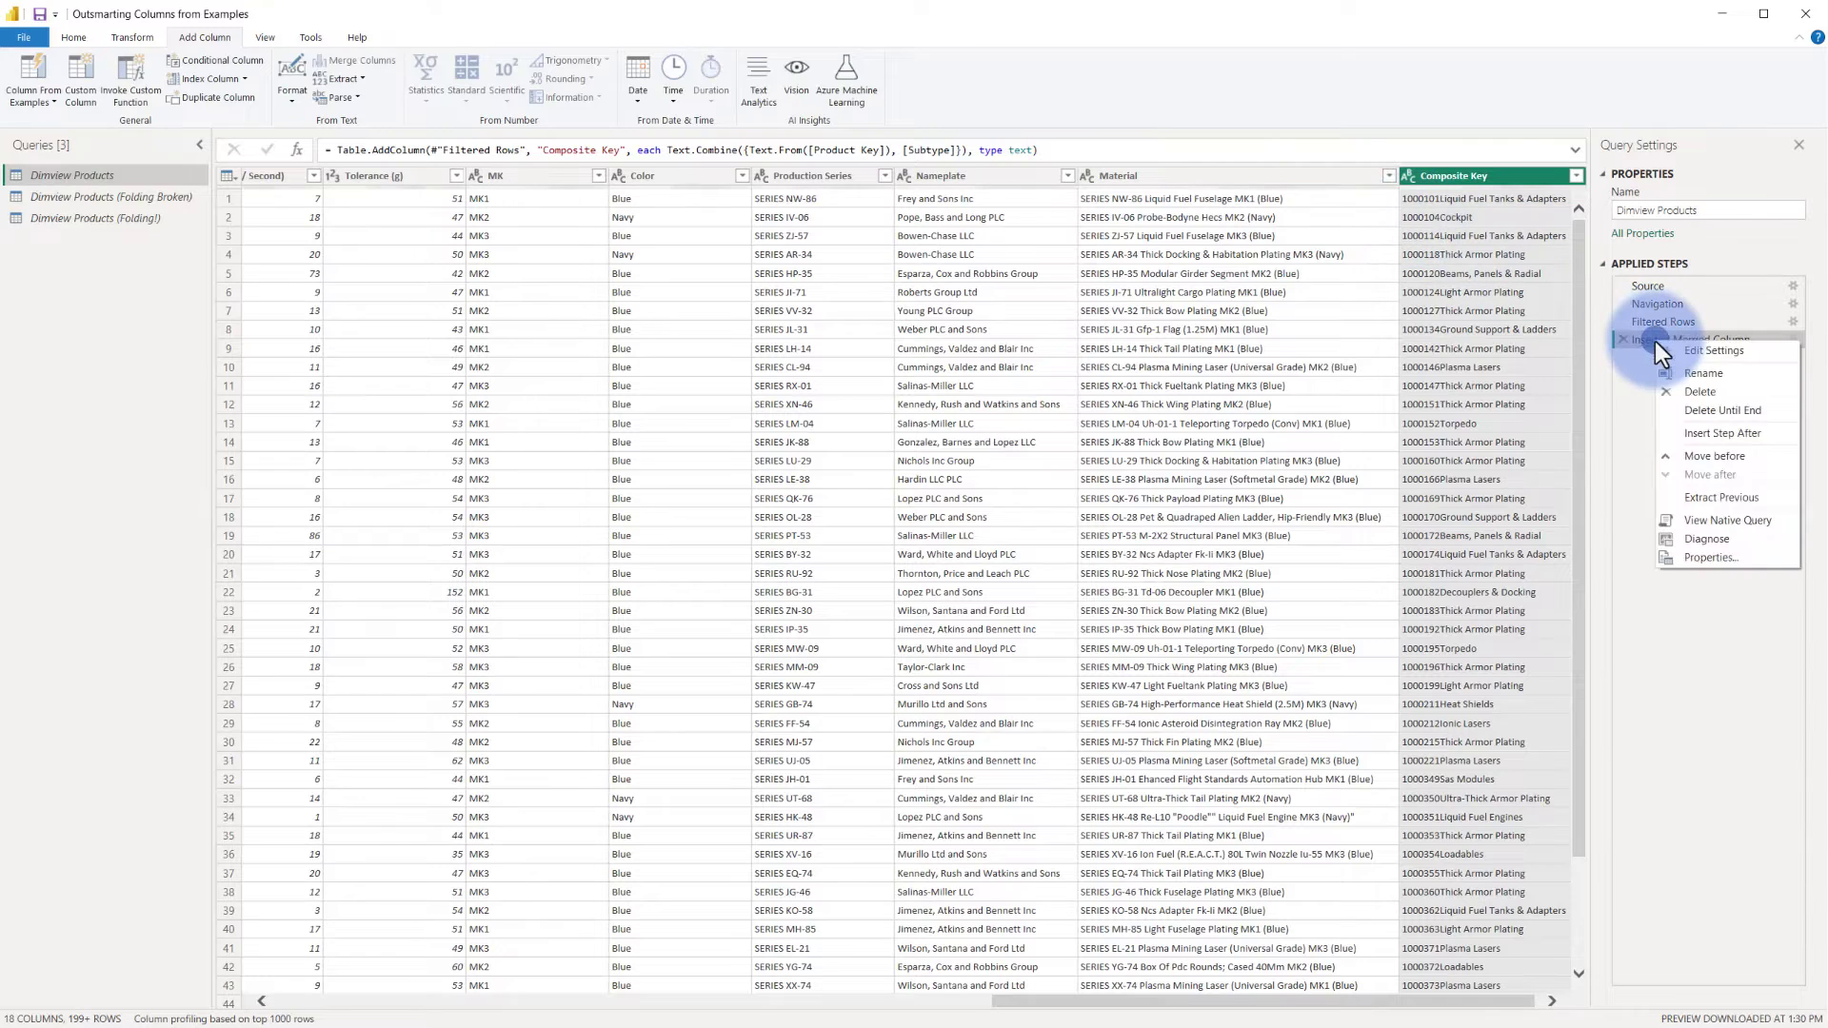
click(1688, 522)
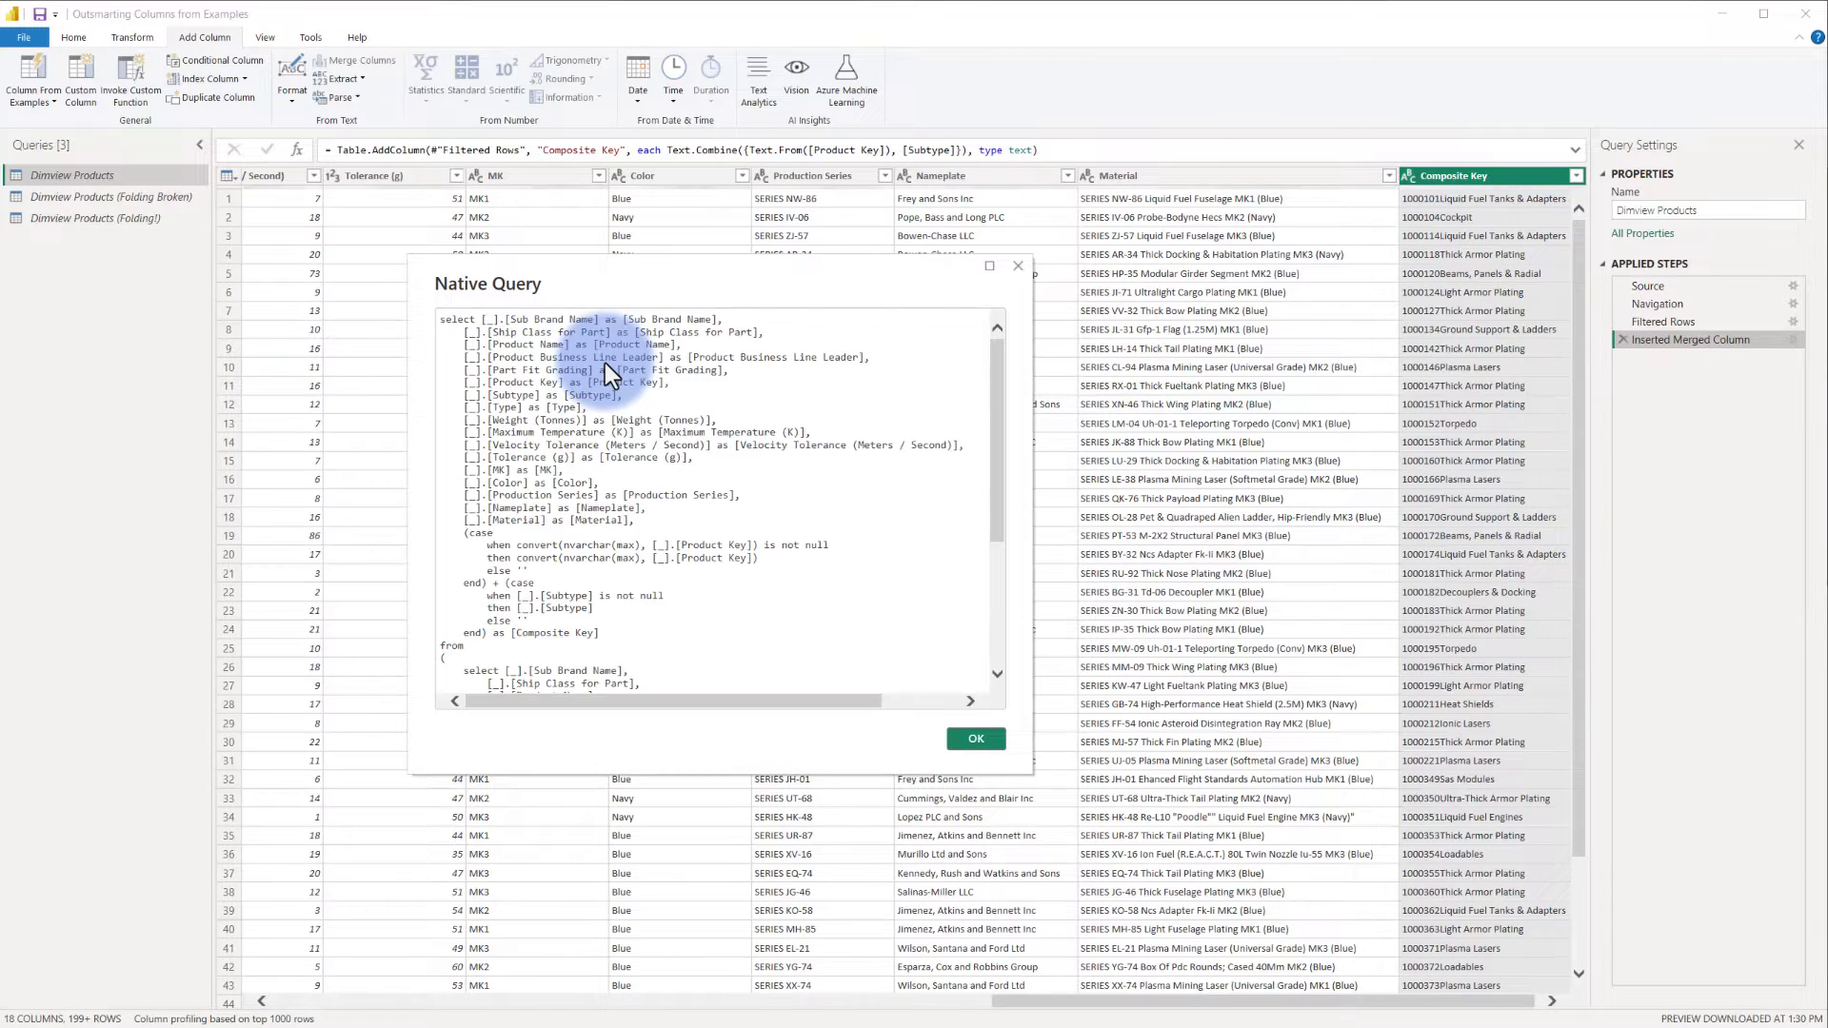
scroll(590, 410, down, 3)
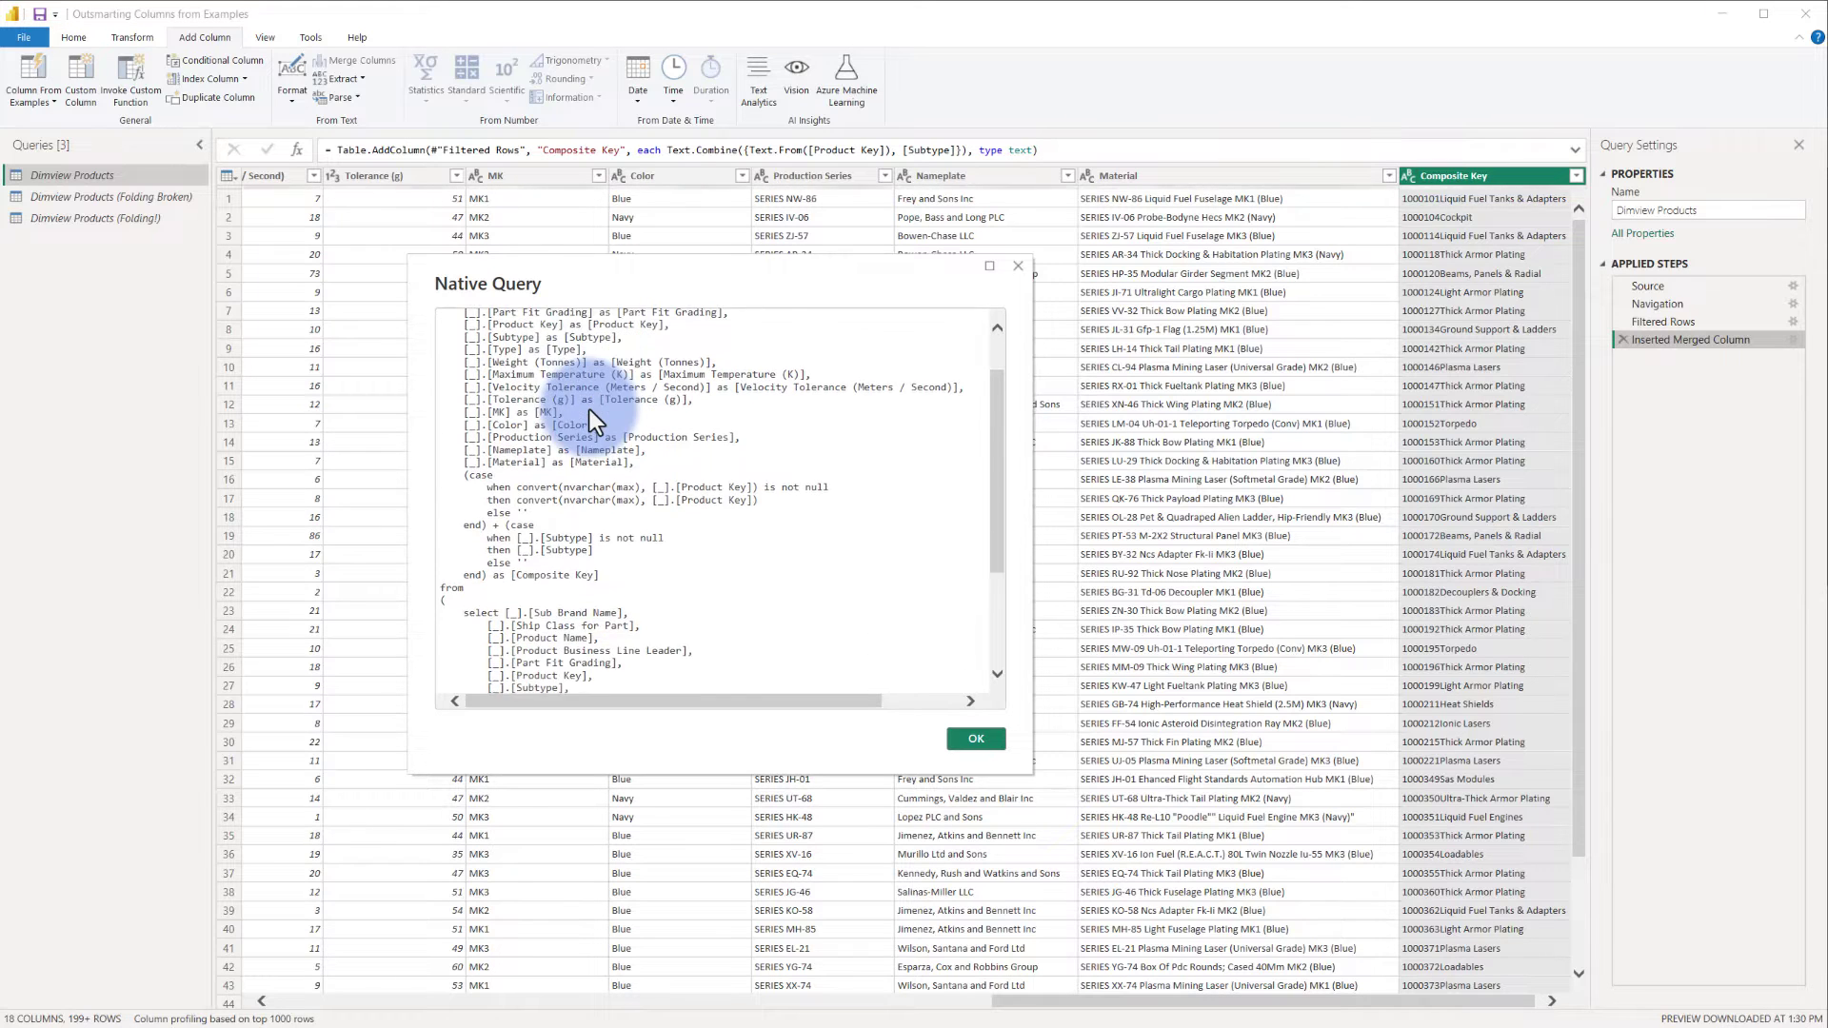
drag(632, 514, 459, 416)
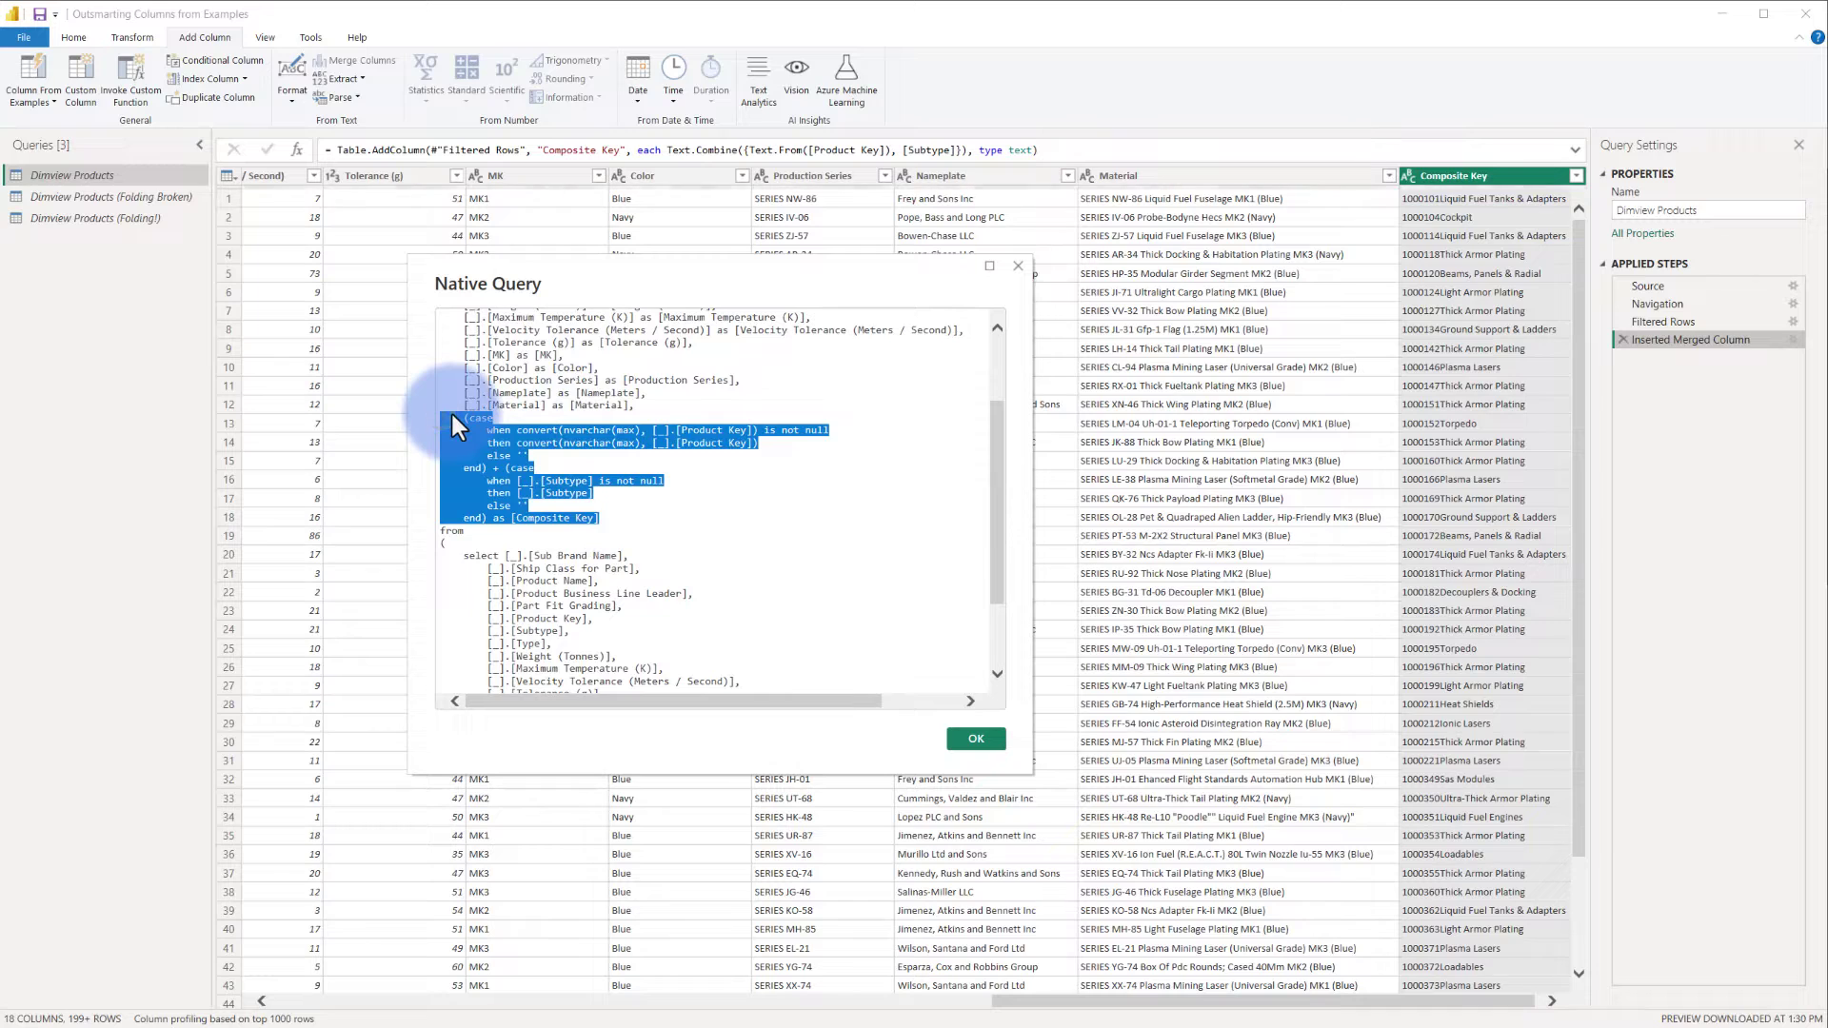